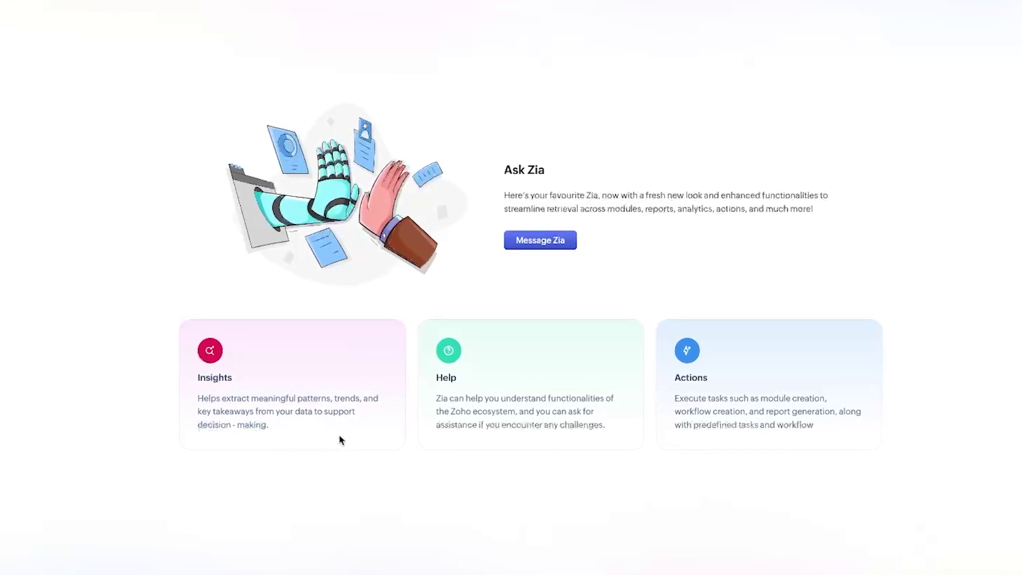
# Step: Read the Help and Actions cards, then type 'J' into the contact form's First name field
pyautogui.tripleClick(412, 394)
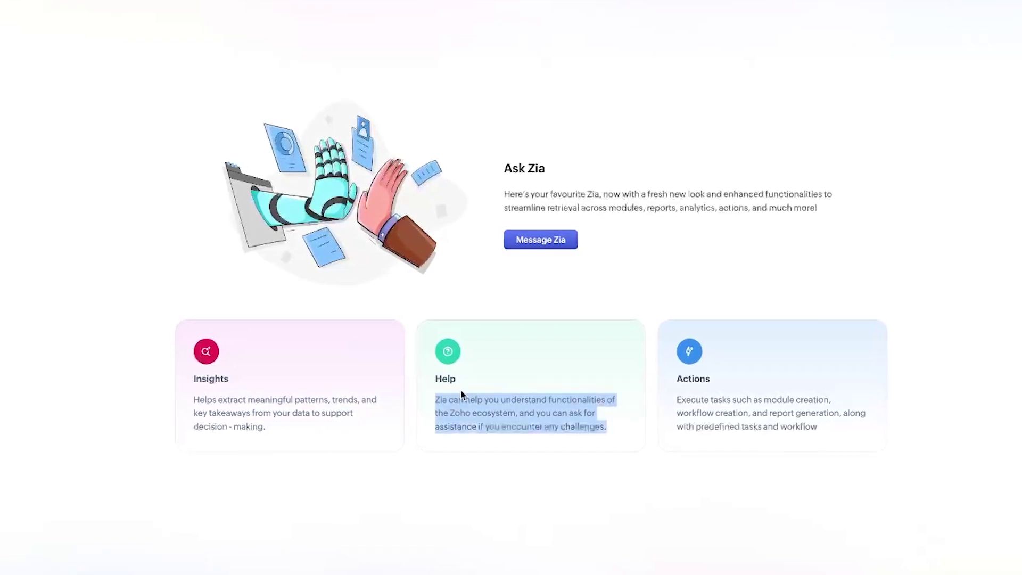
pyautogui.click(573, 374)
pyautogui.moveTo(675, 375); pyautogui.dragTo(829, 442)
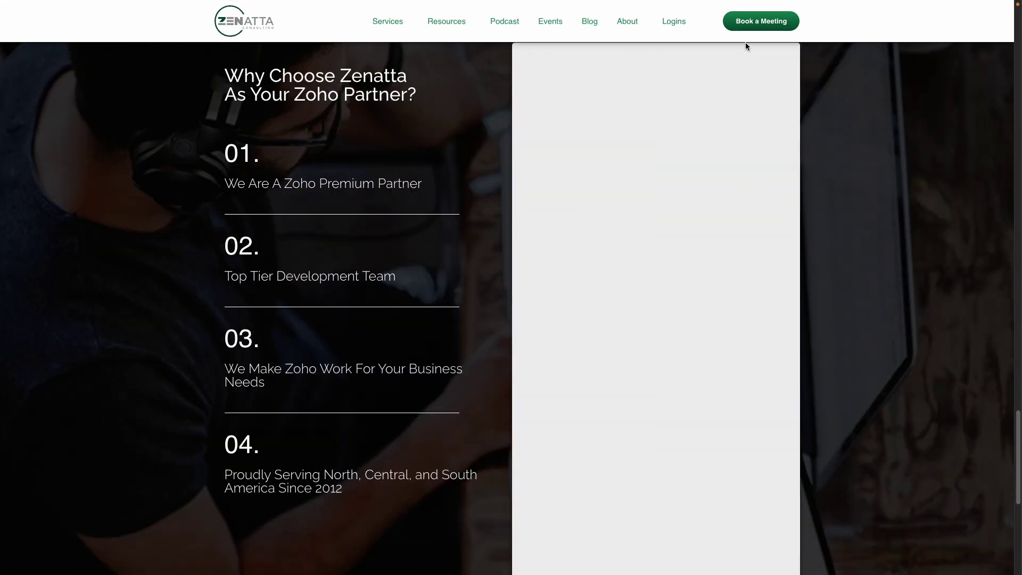
pyautogui.click(577, 100)
pyautogui.write('J')
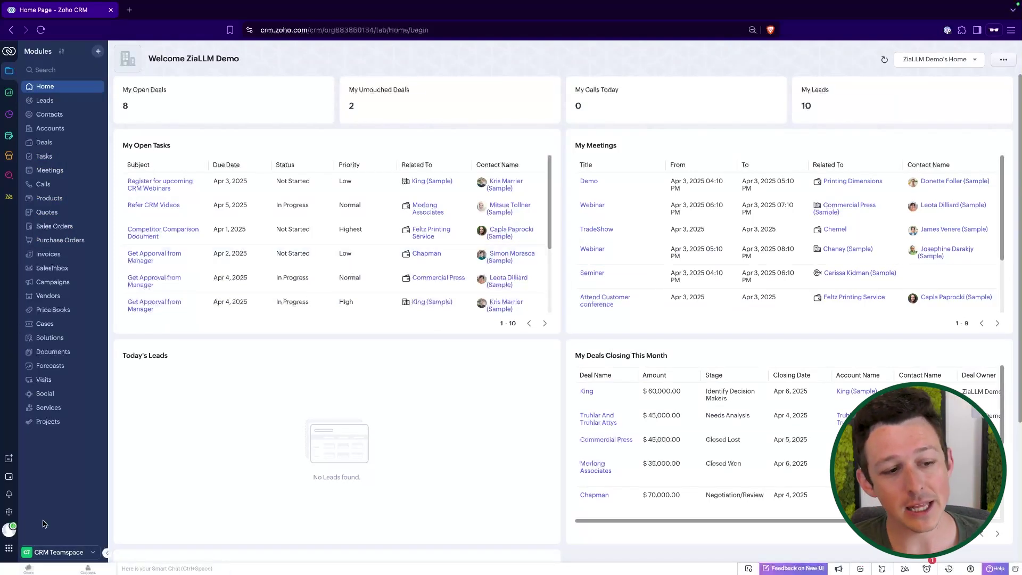
# Step: Bring up Ask Zia from the left sidebar to begin the Lead-versus-Contact question
pyautogui.moveTo(12, 531)
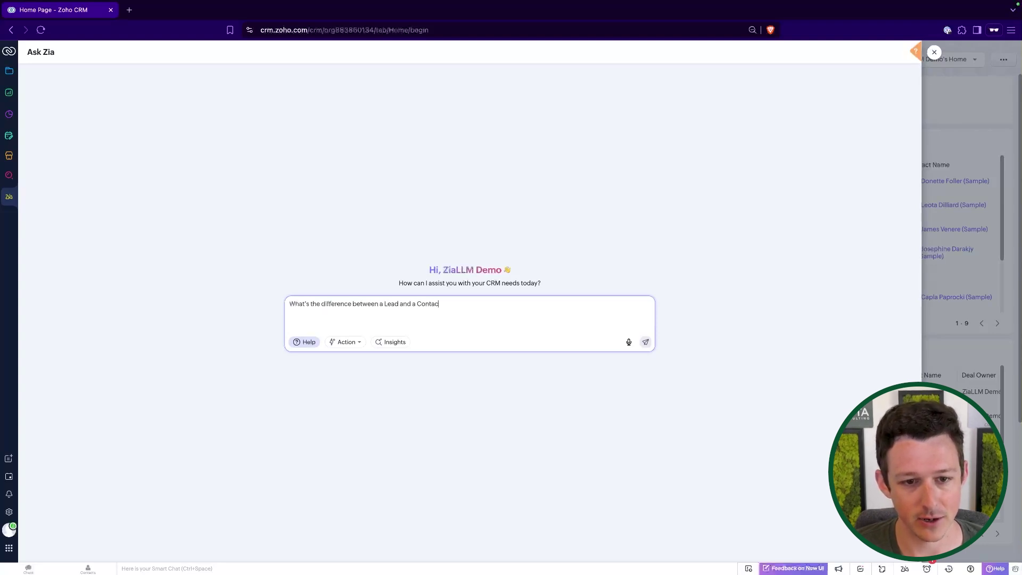
# Step: Send 'What's the difference between a Lead and a Contact?' and read Zia's explanation
pyautogui.write('t?')
pyautogui.press('Return')
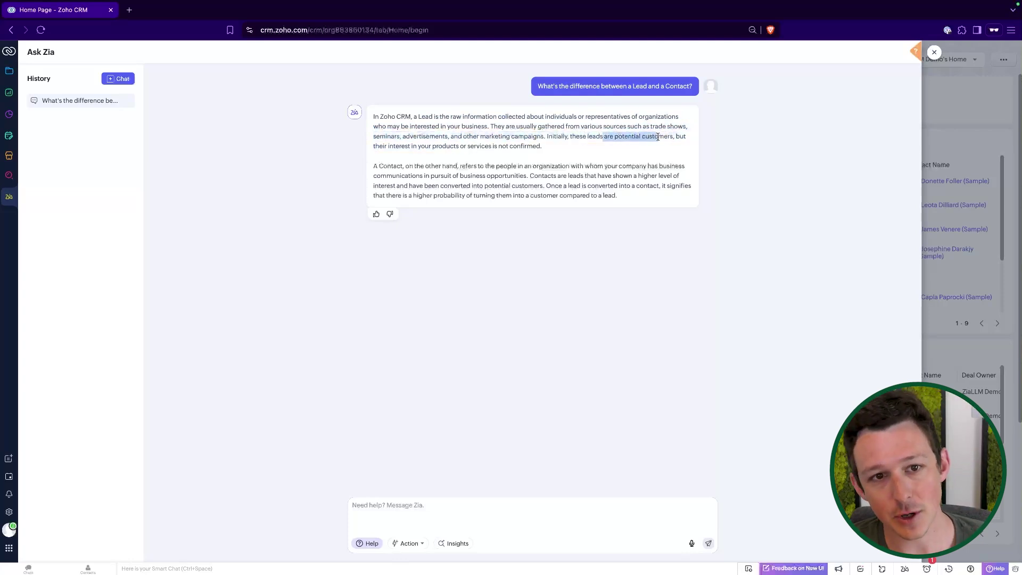
pyautogui.moveTo(658, 137); pyautogui.dragTo(544, 147)
pyautogui.click(545, 147)
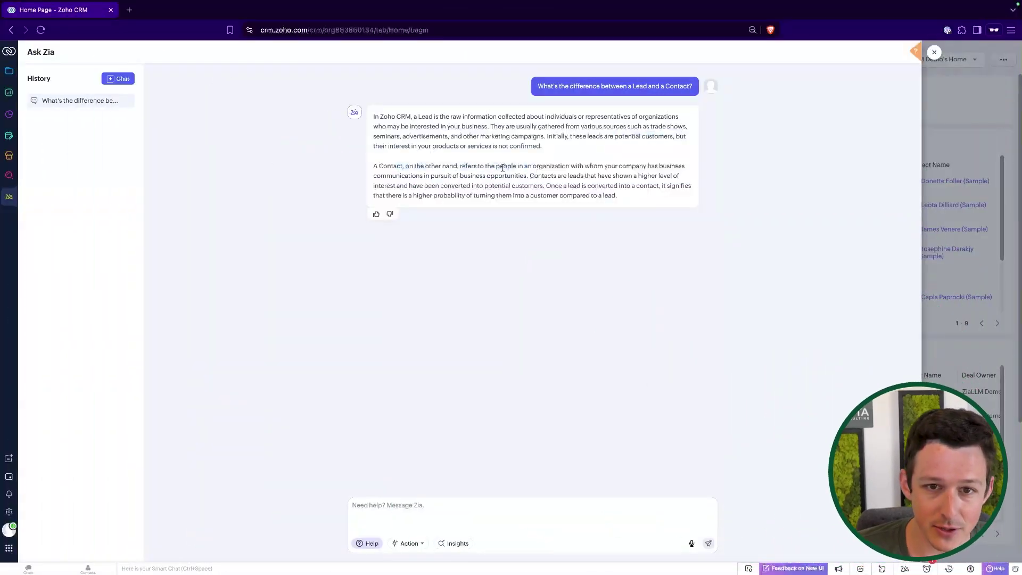
pyautogui.moveTo(659, 173); pyautogui.dragTo(492, 174)
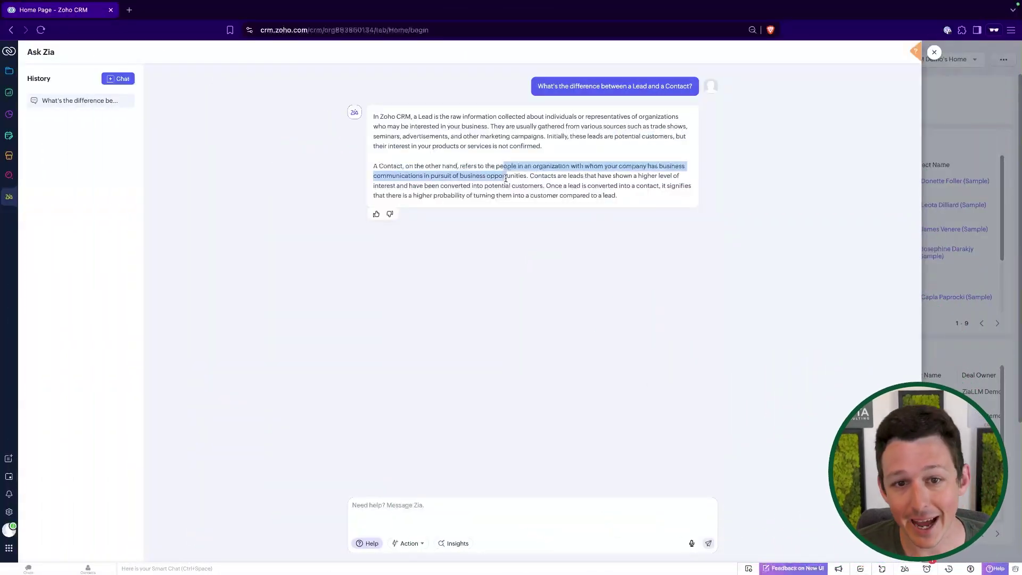
pyautogui.click(510, 178)
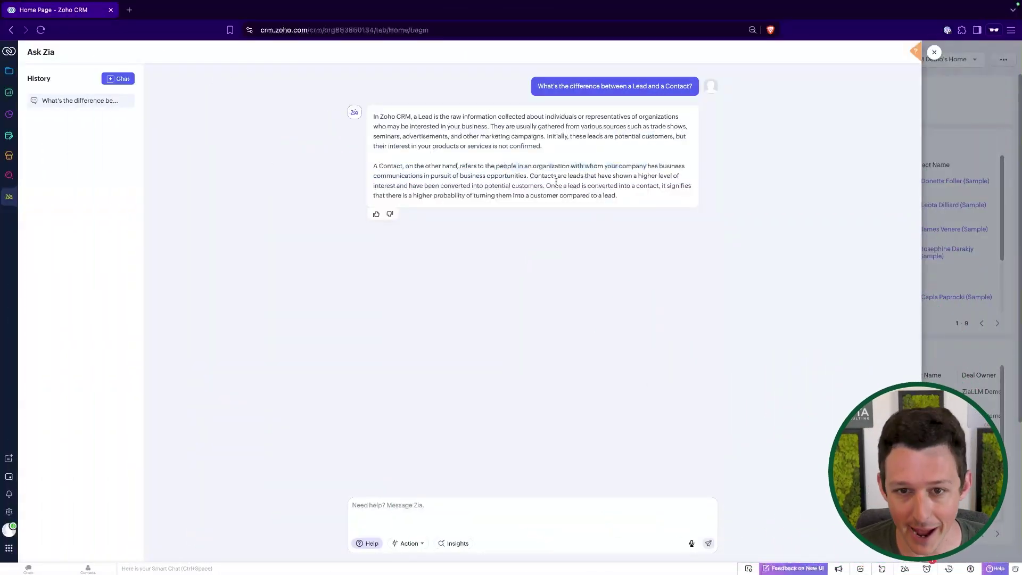
pyautogui.moveTo(658, 180); pyautogui.dragTo(523, 182)
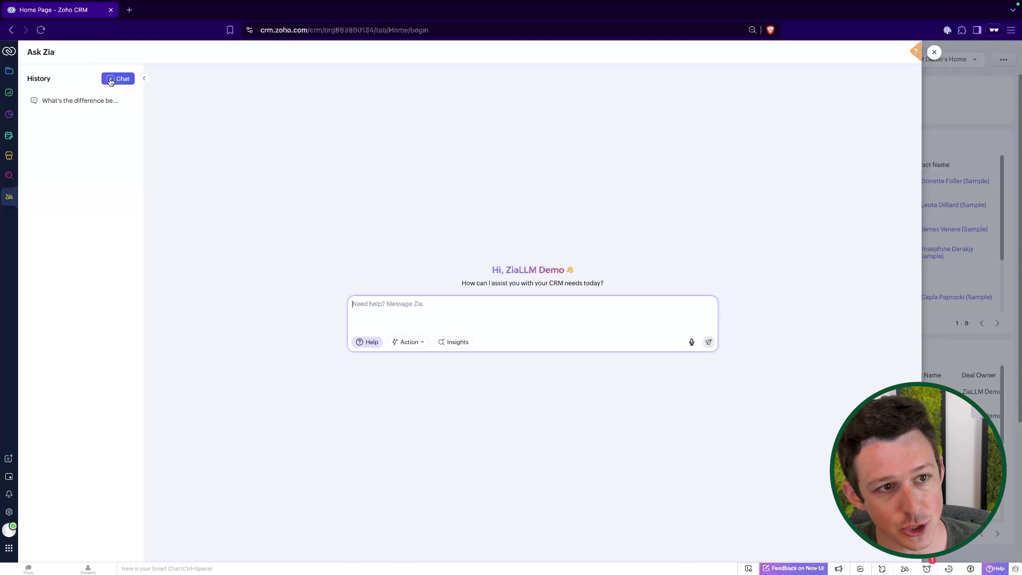
# Step: Ask Zia 'How do I send an email to a Lead?' and read the opening of its answer
pyautogui.click(394, 308)
pyautogui.write('How do I send an em')
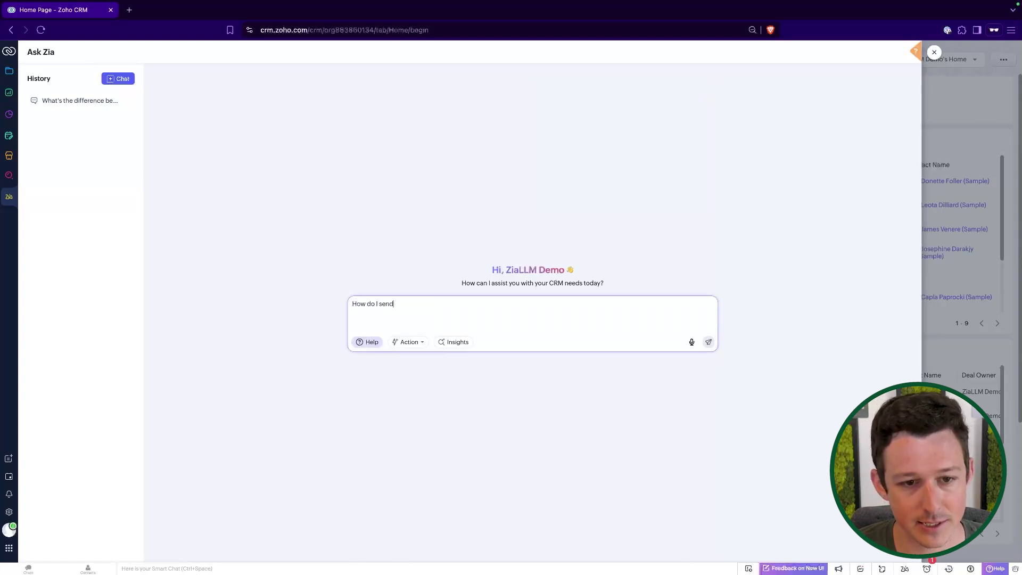
pyautogui.write('ail to a LEa')
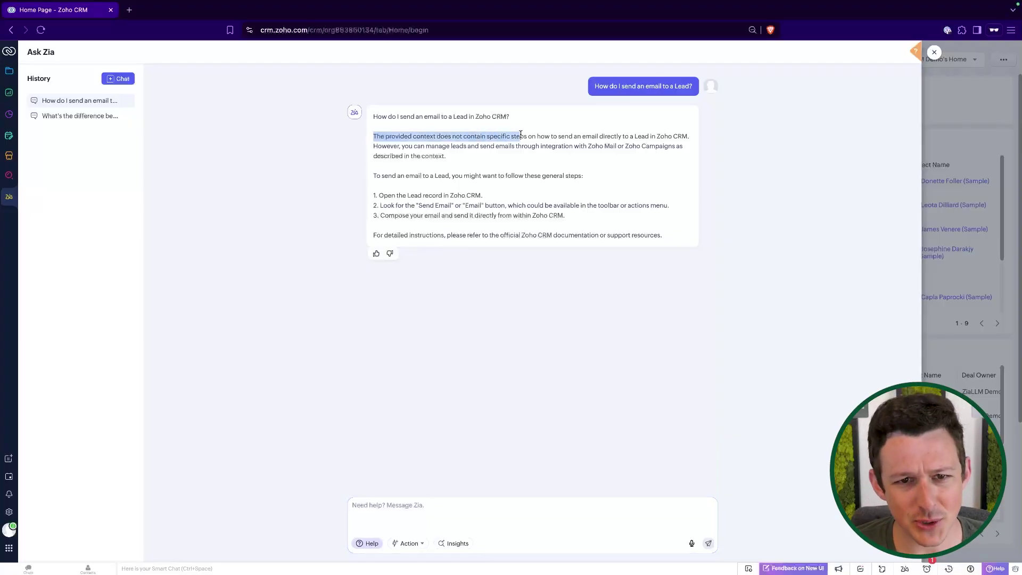
pyautogui.moveTo(614, 140); pyautogui.dragTo(643, 139)
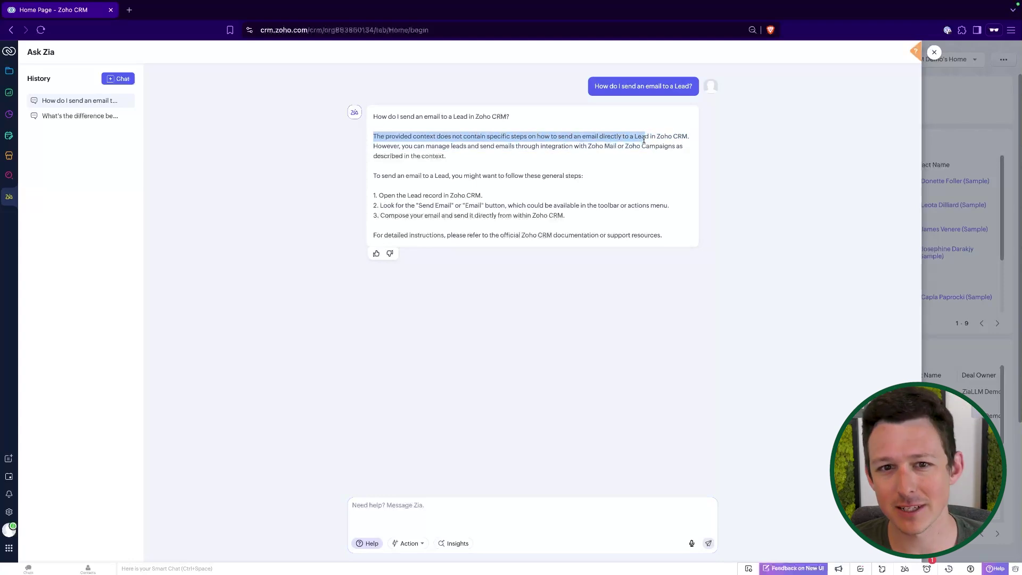
pyautogui.click(527, 136)
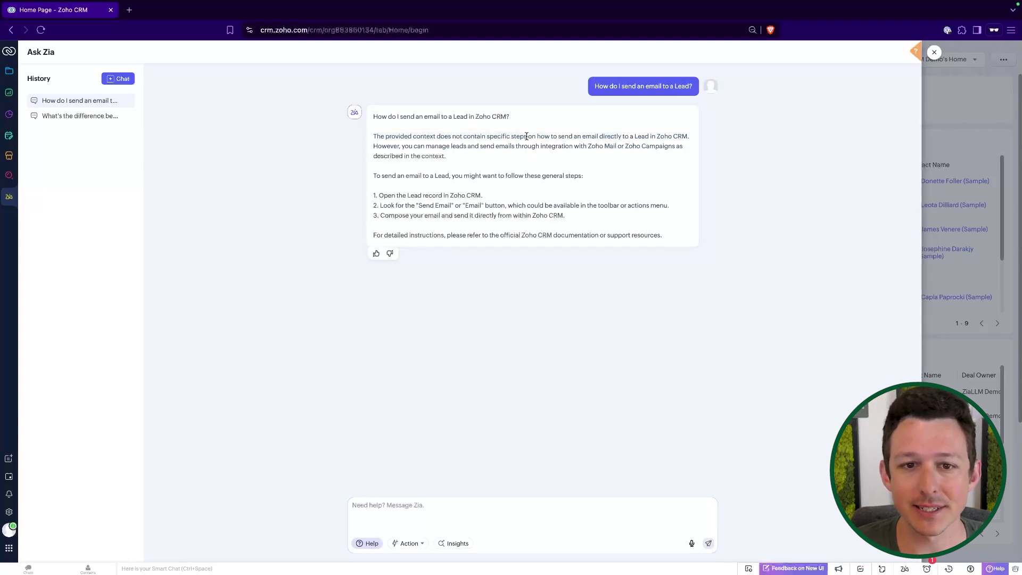
pyautogui.click(374, 134)
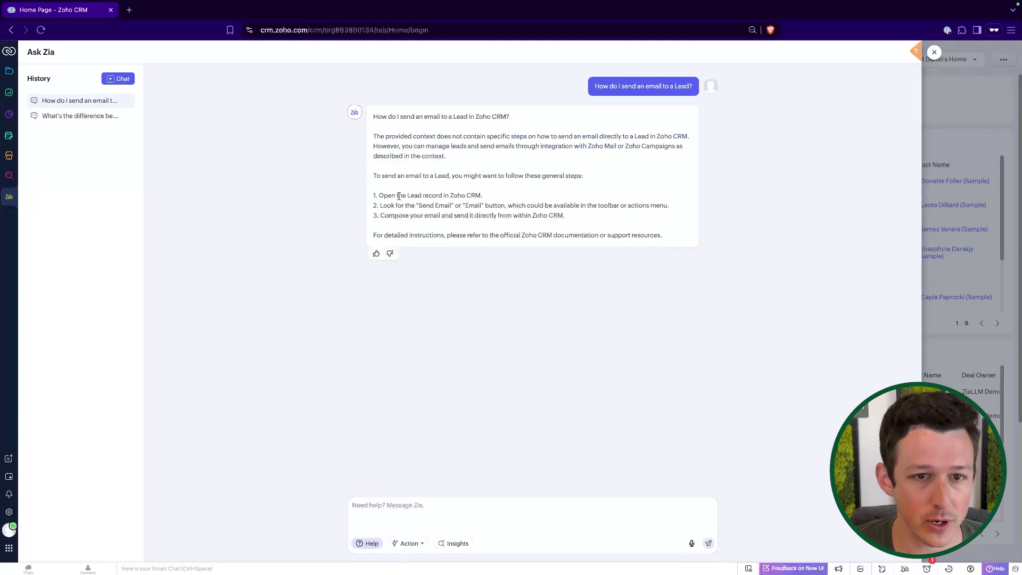
pyautogui.moveTo(365, 181); pyautogui.dragTo(609, 178)
pyautogui.click(610, 177)
pyautogui.moveTo(372, 192); pyautogui.dragTo(565, 216)
# Step: Review the three email steps, including where the Send Email option is found
pyautogui.click(389, 202)
pyautogui.moveTo(388, 205); pyautogui.dragTo(518, 205)
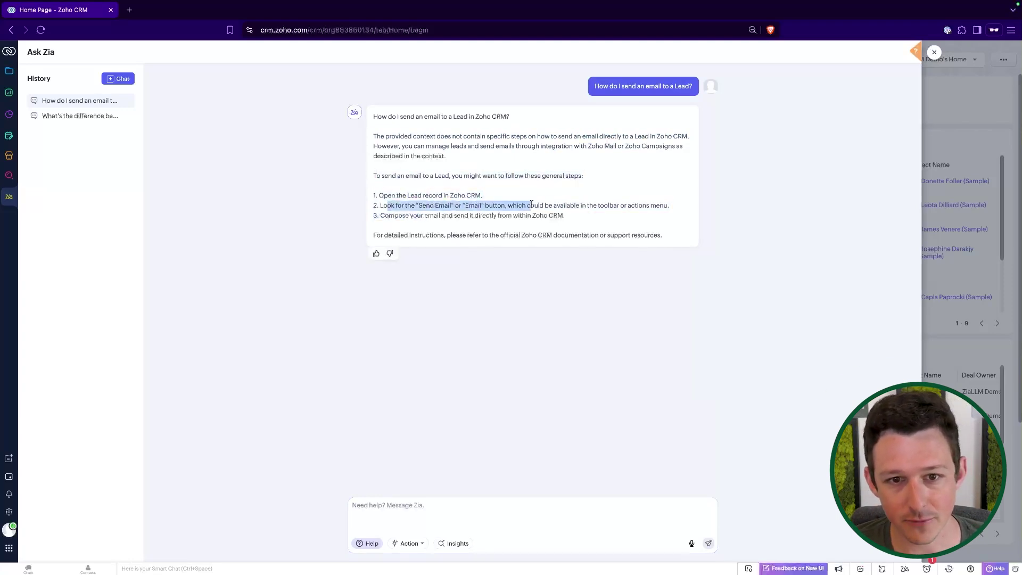
pyautogui.click(448, 207)
pyautogui.moveTo(501, 207); pyautogui.dragTo(672, 210)
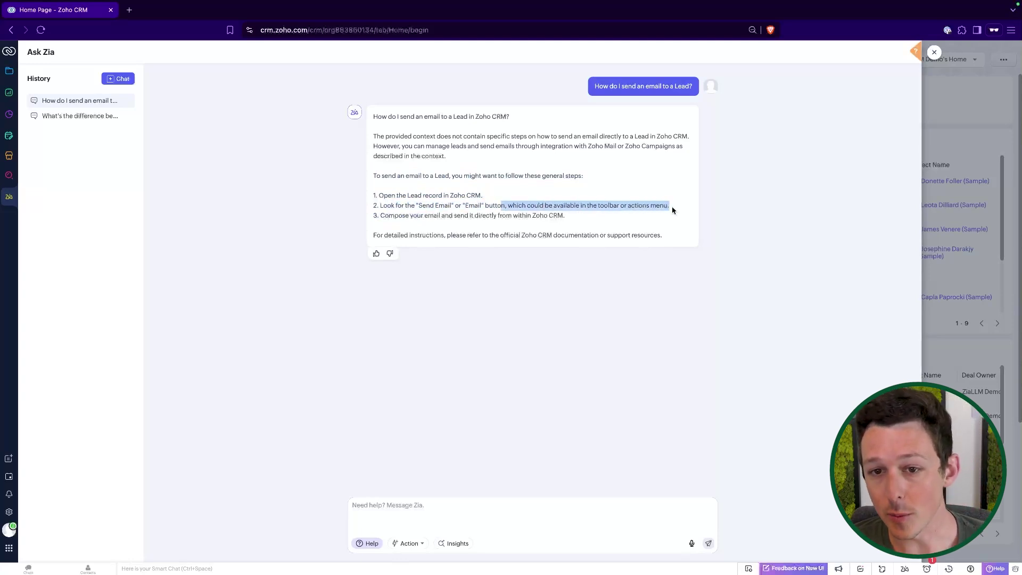
pyautogui.click(672, 210)
pyautogui.moveTo(385, 216); pyautogui.dragTo(540, 215)
pyautogui.click(537, 215)
pyautogui.moveTo(469, 237); pyautogui.dragTo(711, 237)
pyautogui.click(552, 223)
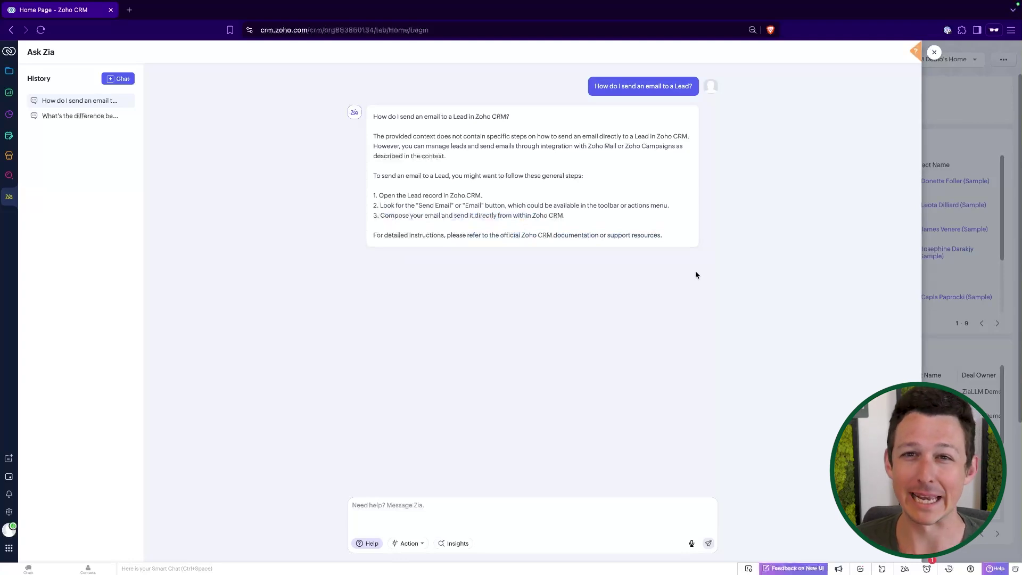
pyautogui.moveTo(418, 205); pyautogui.dragTo(506, 206)
pyautogui.click(507, 207)
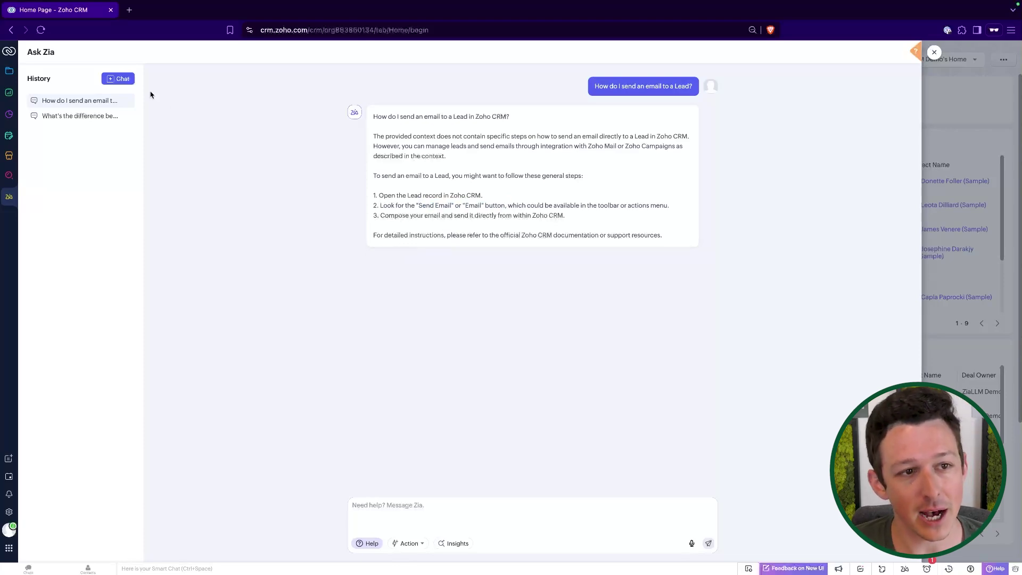
# Step: Reopen the Lead-versus-Contact and email-a-Lead conversations from history, then begin a new chat
pyautogui.click(123, 79)
pyautogui.click(101, 116)
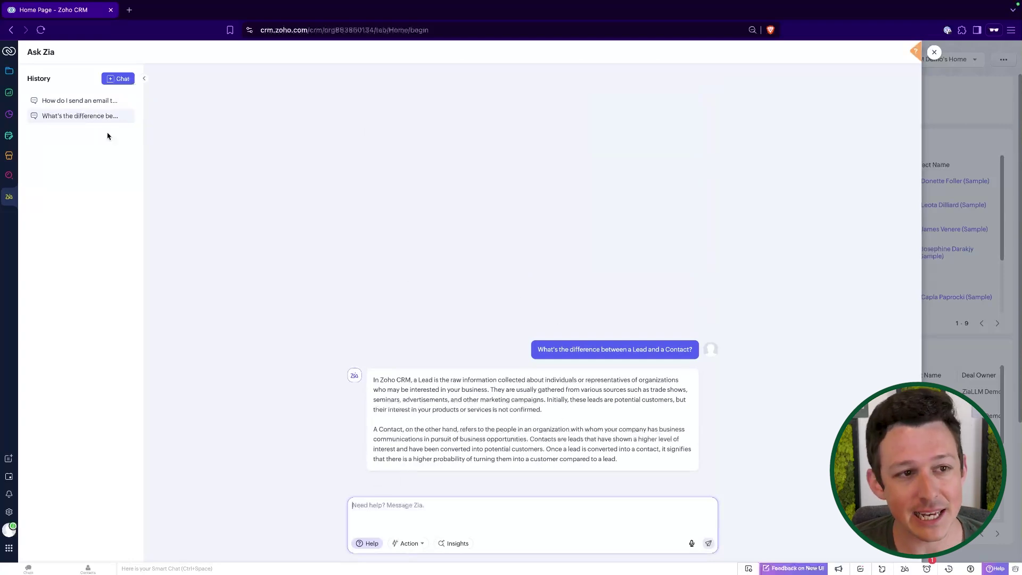
pyautogui.click(97, 103)
pyautogui.moveTo(444, 340)
pyautogui.moveTo(533, 465); pyautogui.dragTo(373, 399)
pyautogui.click(373, 399)
pyautogui.click(128, 78)
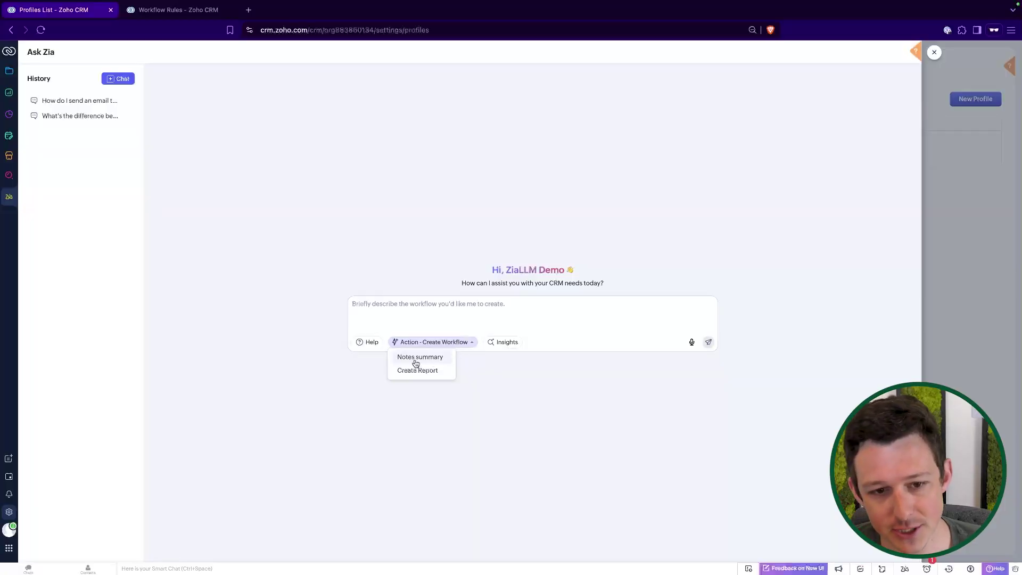
# Step: Set Zia's action to Create Workflow and paste the 'New Lead - Follow Up' task request
pyautogui.click(421, 358)
pyautogui.click(423, 342)
pyautogui.click(434, 362)
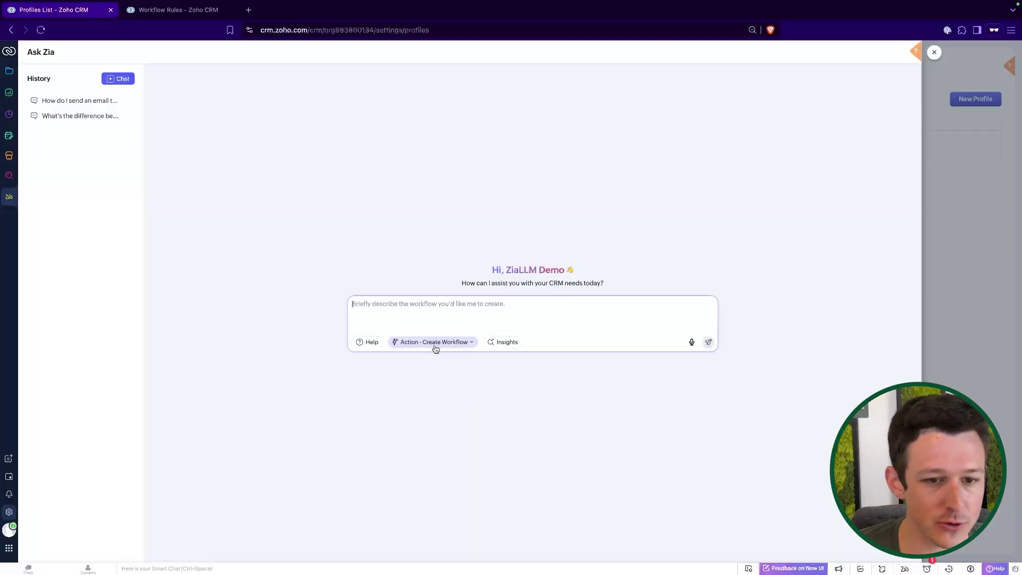
pyautogui.click(438, 344)
pyautogui.click(435, 370)
pyautogui.click(443, 343)
pyautogui.click(434, 361)
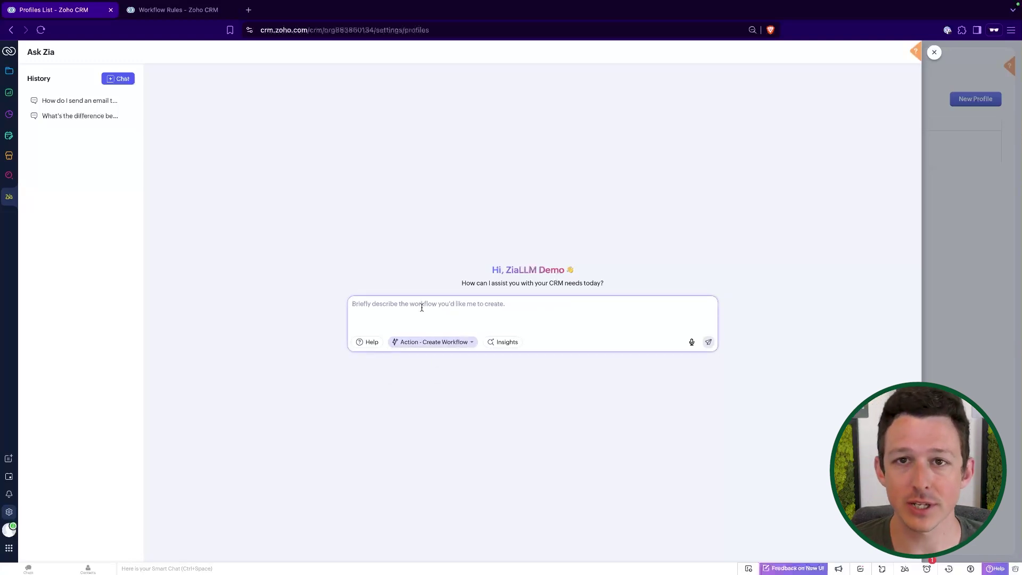
pyautogui.write('When a Lead is created with the Lead Source "Online Store", create a Task and assign it to the Lead Owner. The Task name should be "New Lead - Follow Up"')
# Step: Check the pasted request's lead-created trigger, Online Store condition and Lead Owner wording
pyautogui.moveTo(383, 311); pyautogui.dragTo(554, 315)
pyautogui.click(526, 306)
pyautogui.click(629, 306)
pyautogui.click(658, 304)
pyautogui.click(509, 318)
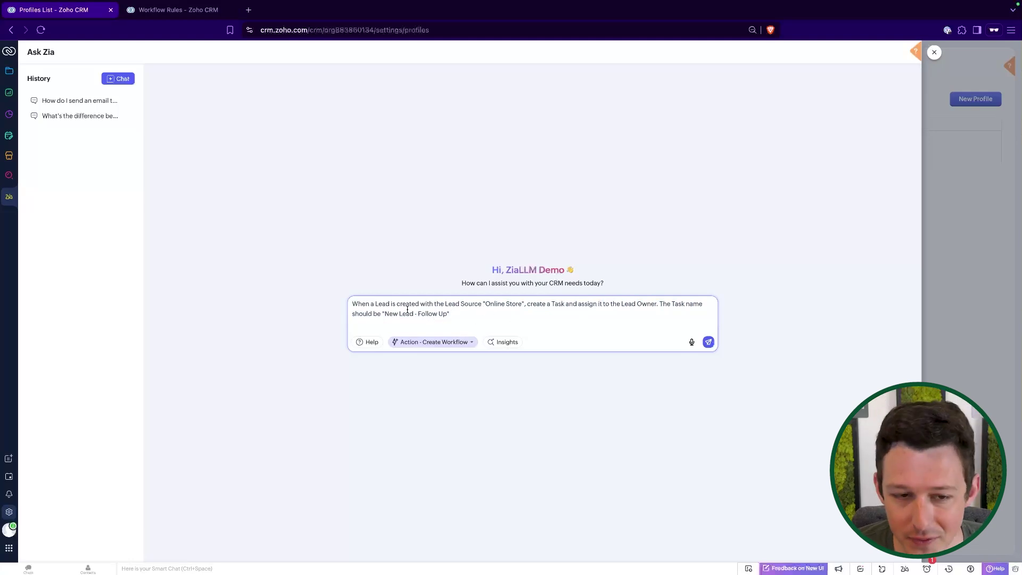
pyautogui.moveTo(352, 304); pyautogui.dragTo(419, 304)
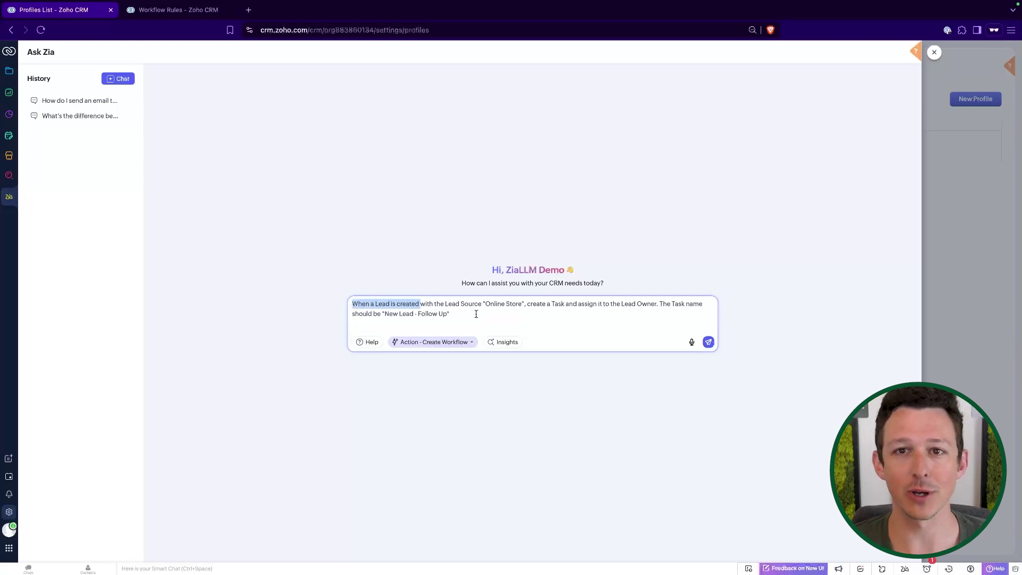
pyautogui.click(388, 315)
pyautogui.moveTo(352, 304); pyautogui.dragTo(435, 304)
pyautogui.click(433, 307)
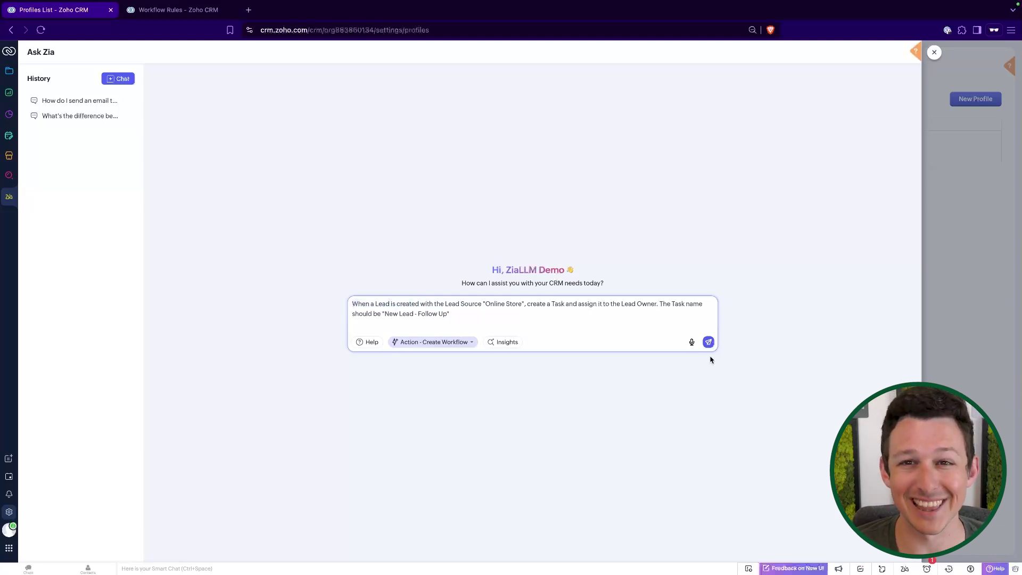
# Step: Send the workflow request and follow Zia's steps until 'Create Task for New Lead' is created
pyautogui.click(708, 342)
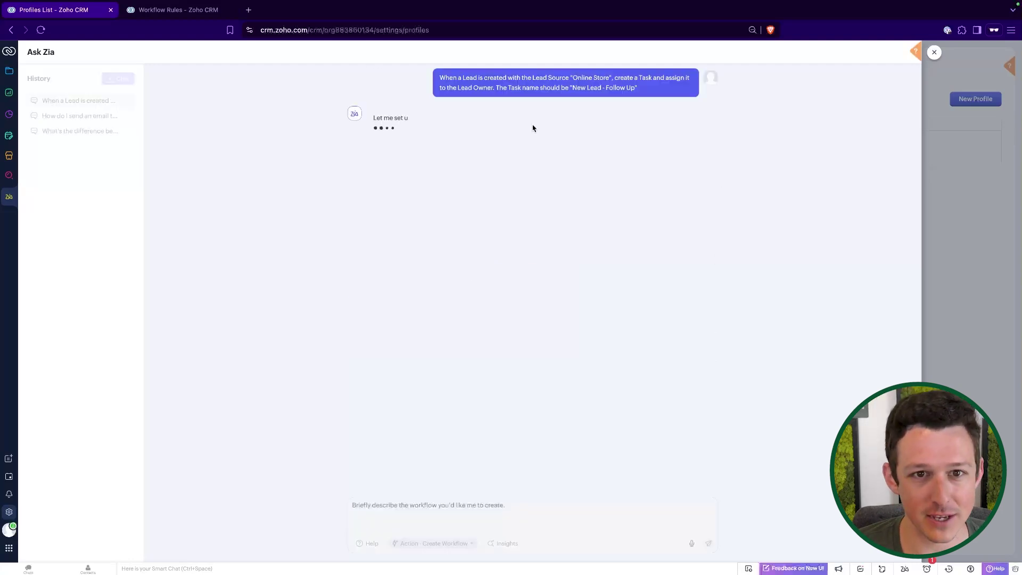
pyautogui.moveTo(436, 80); pyautogui.dragTo(643, 78)
pyautogui.click(643, 78)
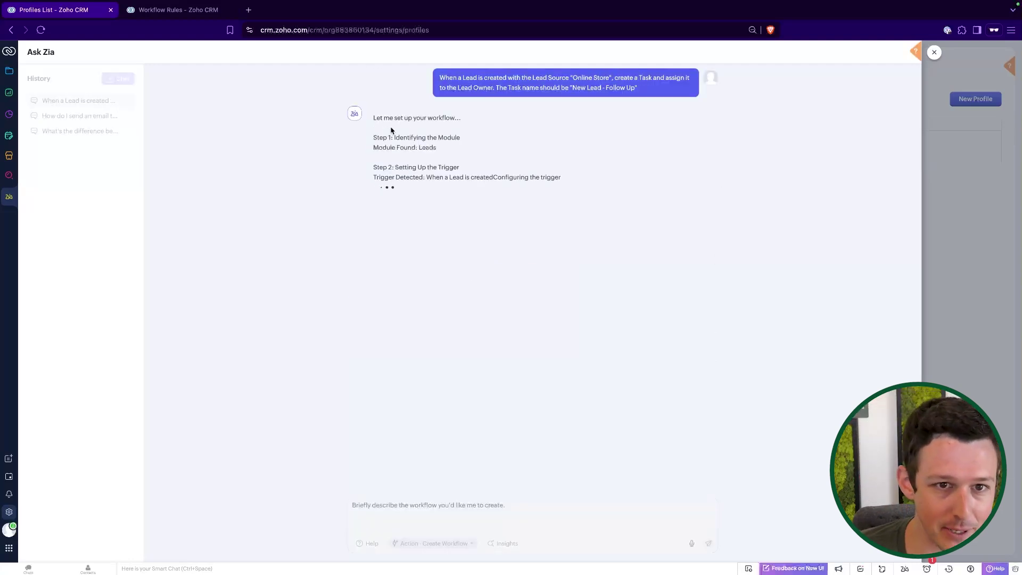
pyautogui.moveTo(372, 140); pyautogui.dragTo(372, 115)
pyautogui.moveTo(396, 175); pyautogui.dragTo(486, 181)
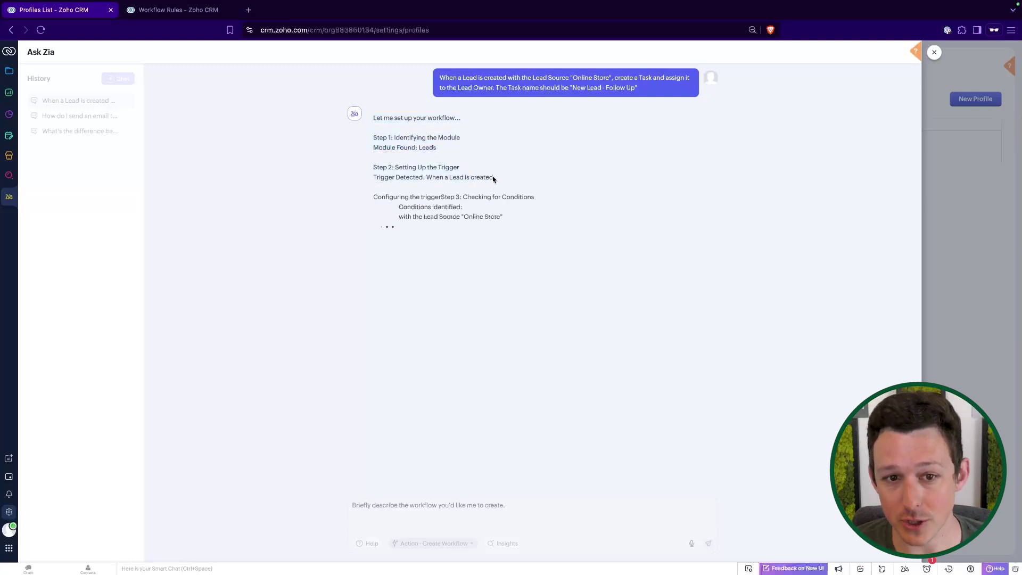
pyautogui.moveTo(455, 226); pyautogui.dragTo(373, 115)
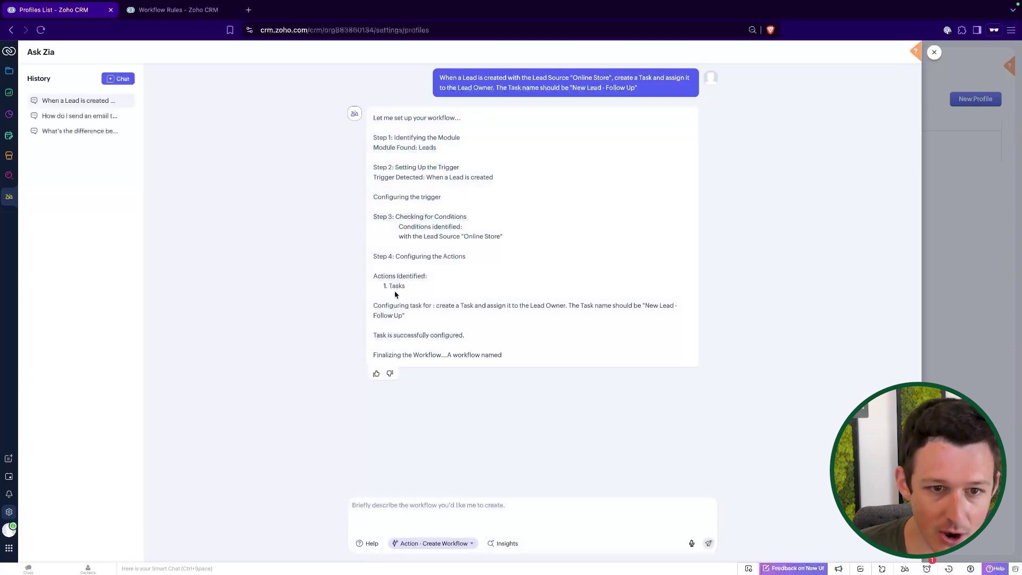
pyautogui.tripleClick(416, 289)
pyautogui.click(417, 291)
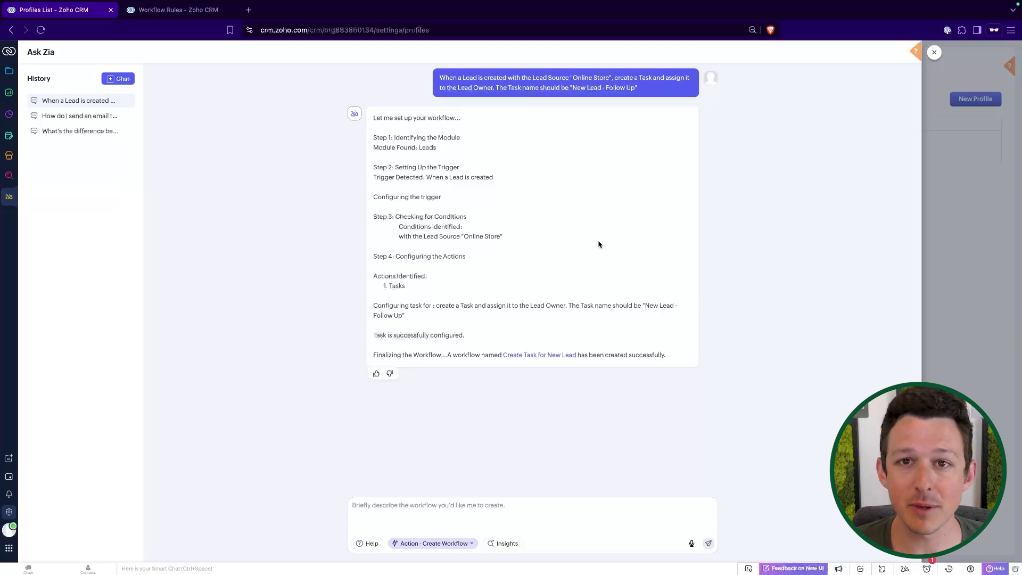
# Step: Open the Create Task for New Lead rule and close the older workflow rules tab
pyautogui.click(537, 356)
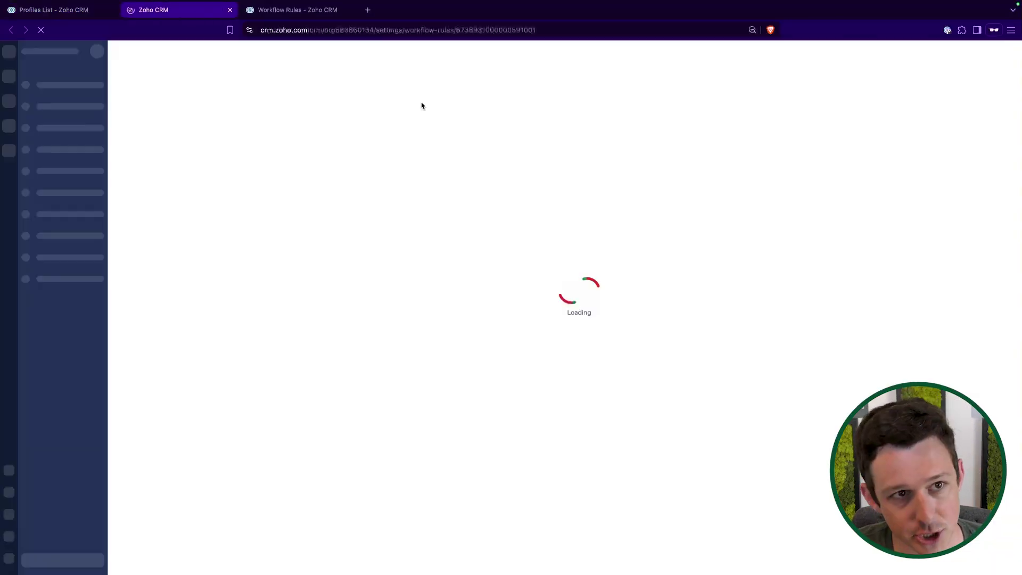
pyautogui.click(349, 10)
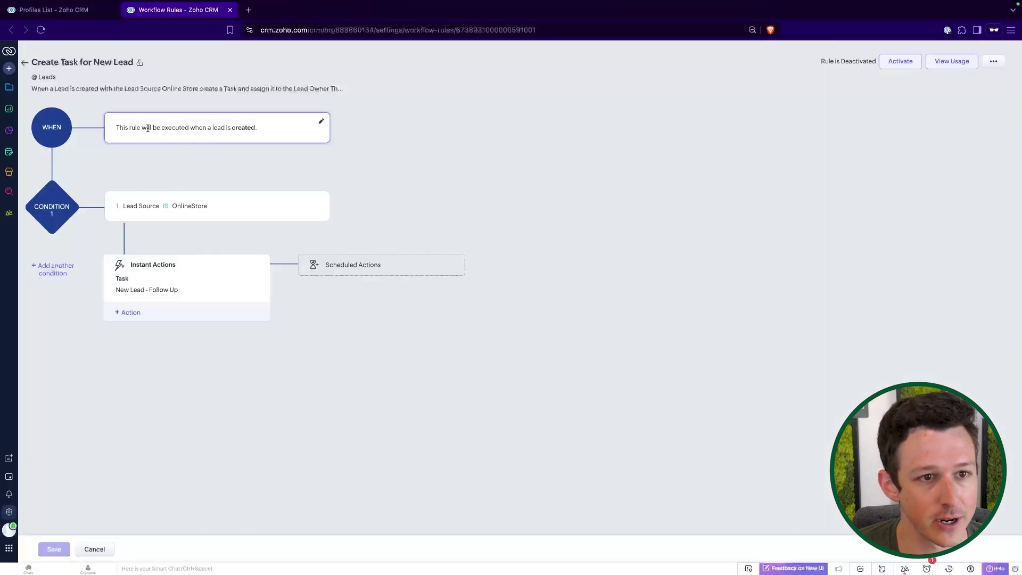
pyautogui.moveTo(124, 206); pyautogui.dragTo(211, 207)
pyautogui.click(210, 207)
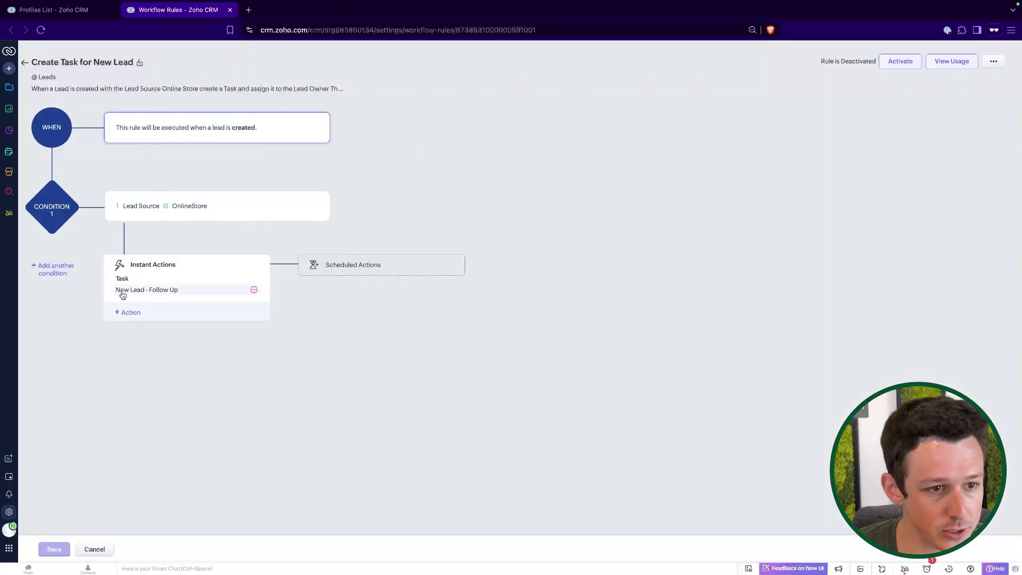
# Step: Change the Lead Source condition to Online Store, dropping OnlineStore, and confirm the criteria change
pyautogui.click(320, 199)
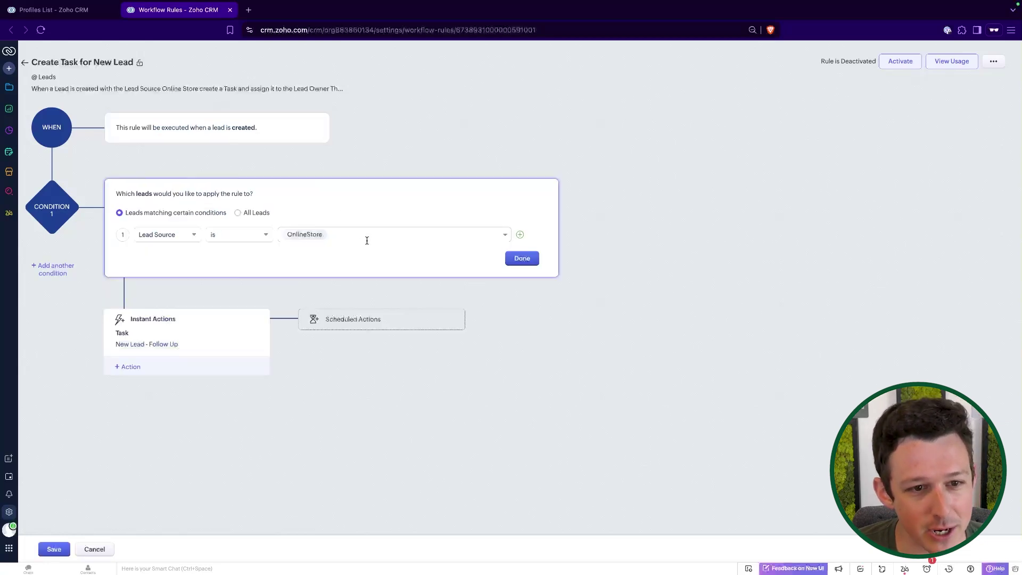
pyautogui.click(353, 233)
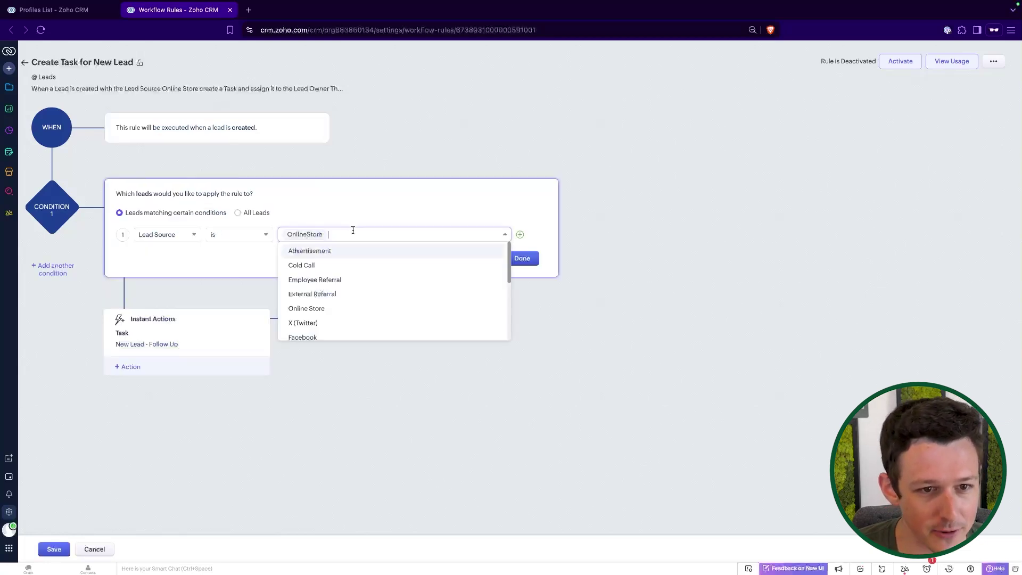
pyautogui.write('on')
pyautogui.click(330, 265)
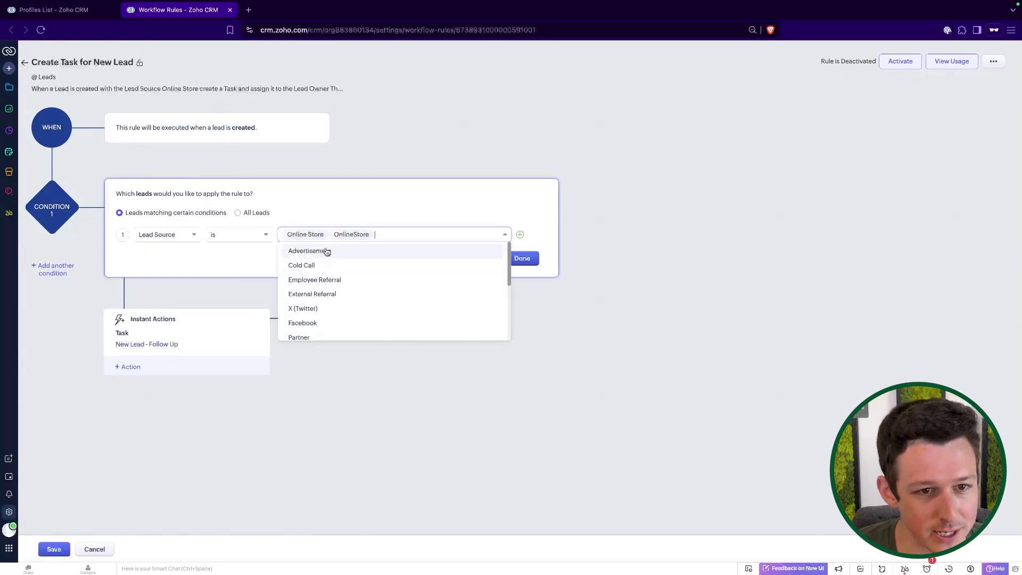
pyautogui.click(381, 198)
pyautogui.click(368, 233)
pyautogui.click(522, 258)
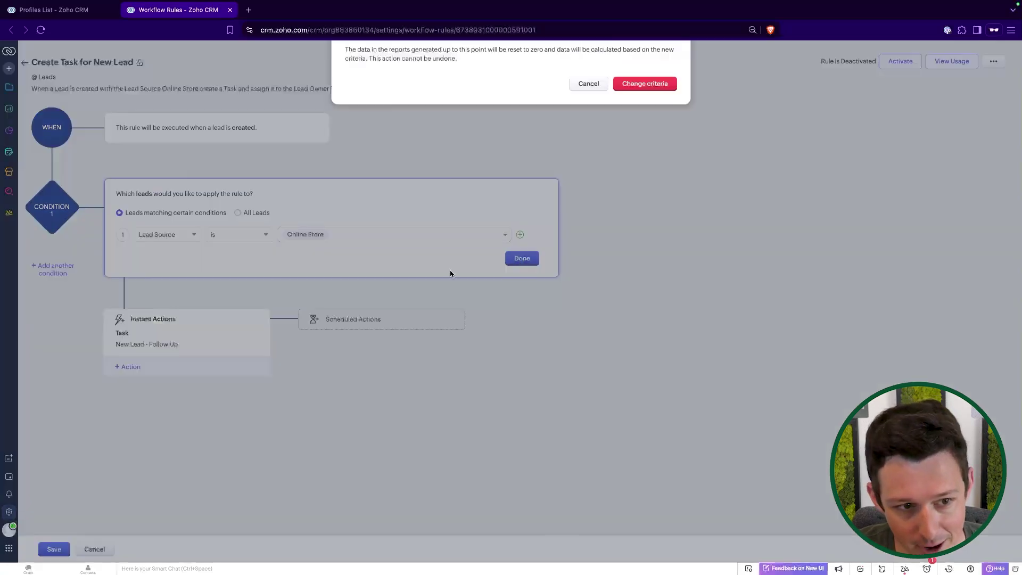
pyautogui.click(643, 107)
# Step: Inspect the New Lead - Follow Up task's subject and owner, cancel it, and save the rule
pyautogui.click(164, 290)
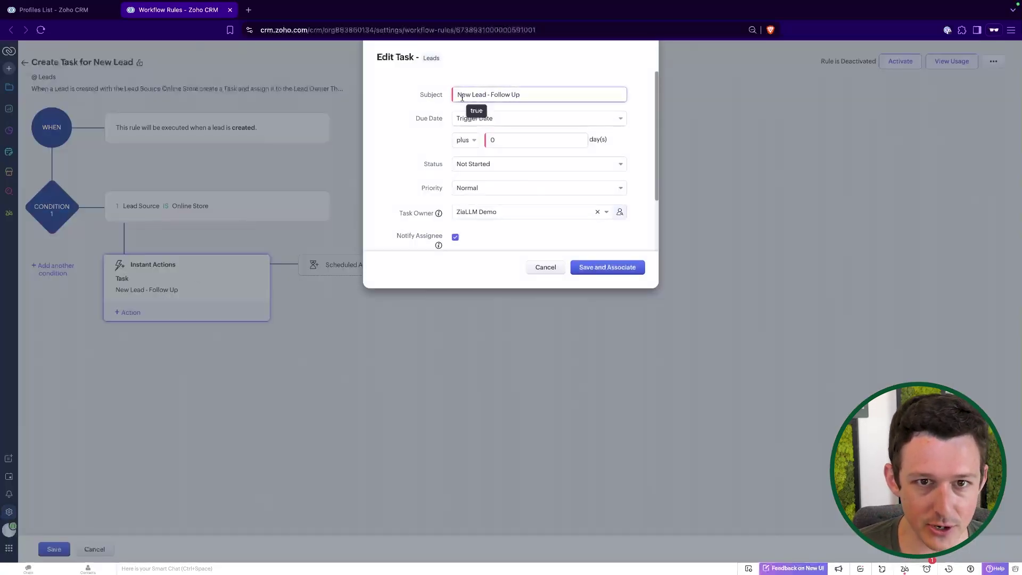
pyautogui.moveTo(456, 94); pyautogui.dragTo(520, 95)
pyautogui.click(536, 85)
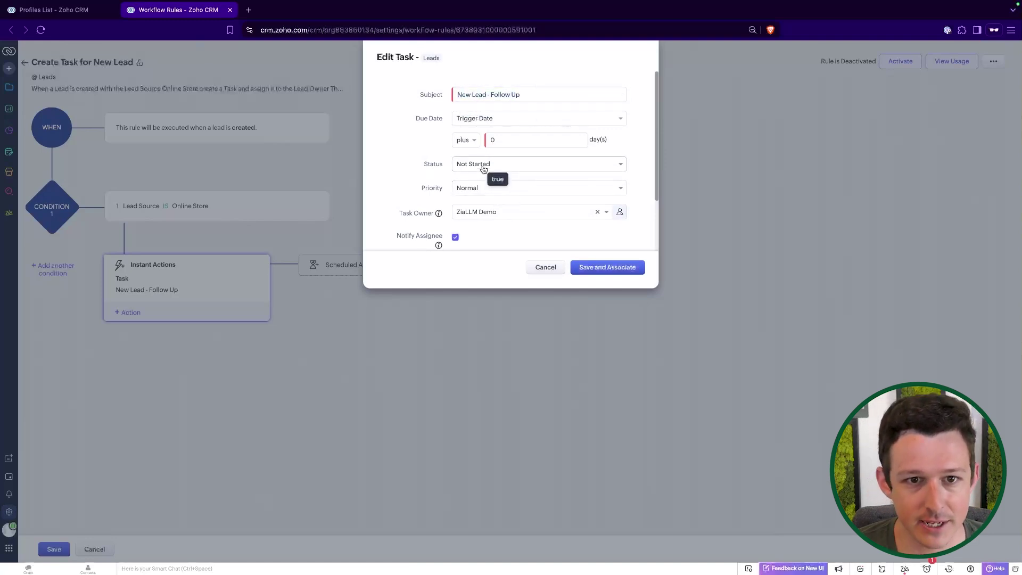
pyautogui.scroll(-1, 439, 181)
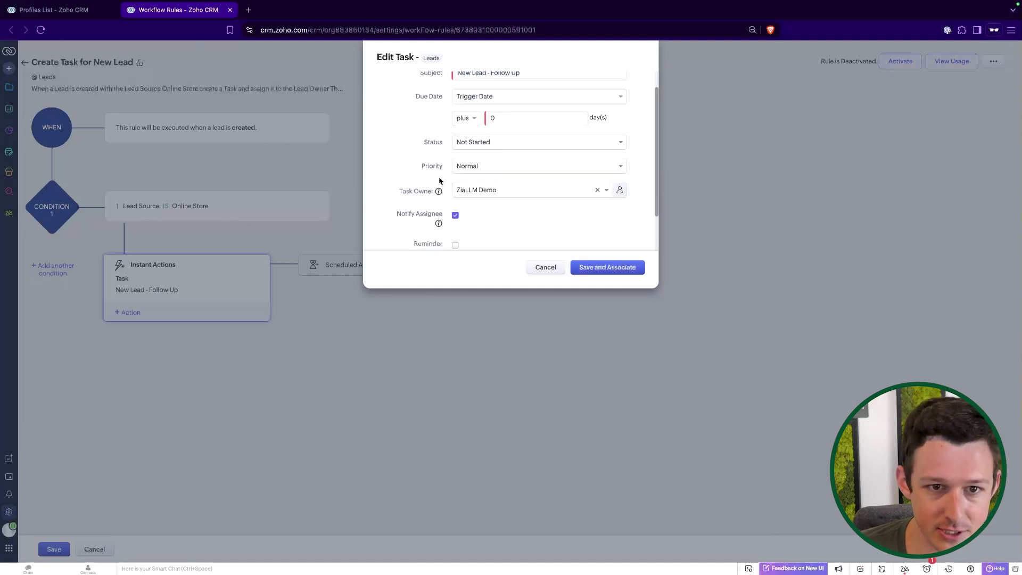
pyautogui.click(541, 191)
pyautogui.click(631, 228)
pyautogui.scroll(-2, 520, 217)
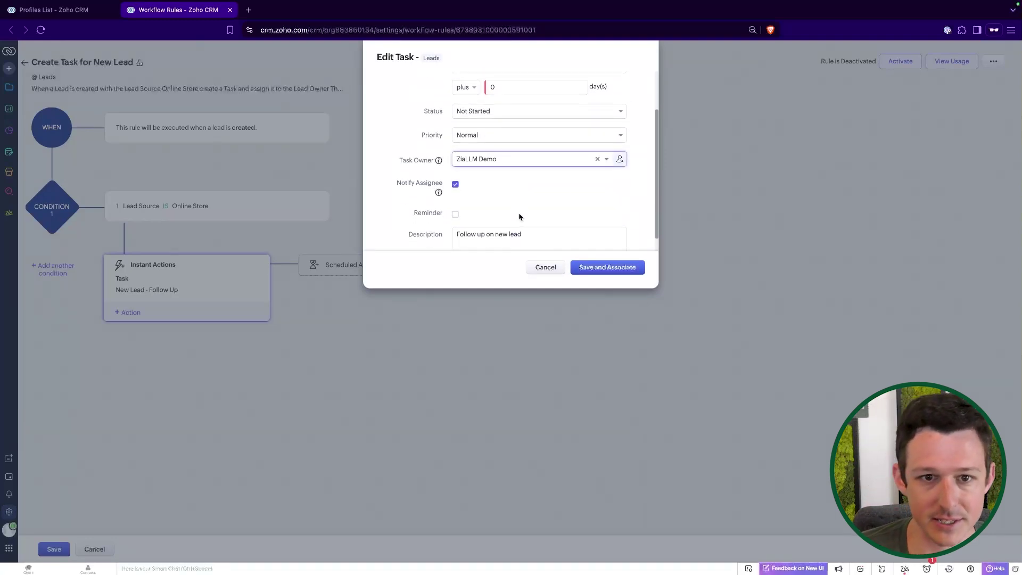
pyautogui.scroll(3, 519, 216)
pyautogui.doubleClick(456, 237)
pyautogui.click(549, 236)
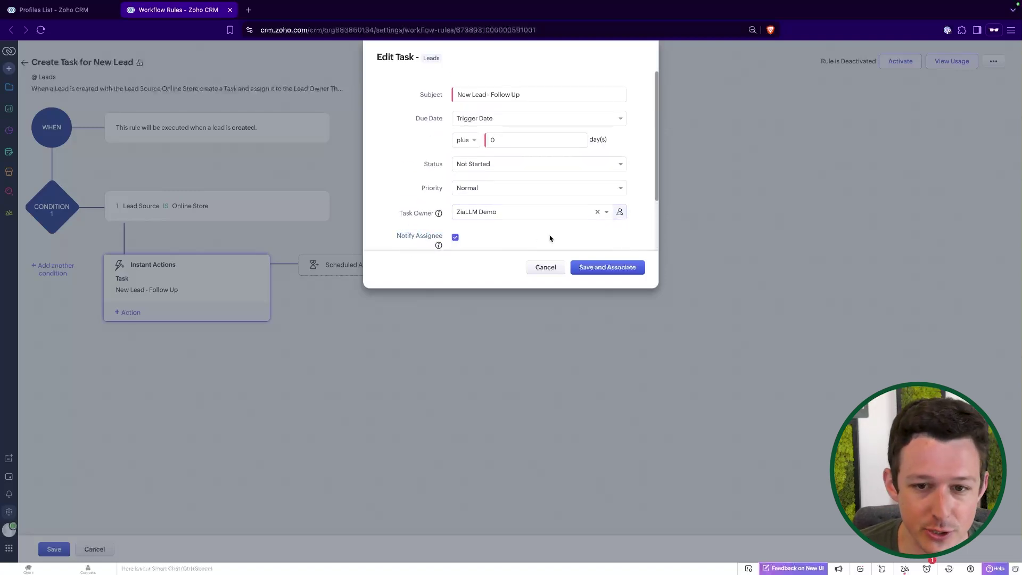
pyautogui.click(547, 270)
pyautogui.click(54, 549)
# Step: Start a new Create Report chat and type the Deals report request for Deal Amounts by Stage
pyautogui.click(82, 20)
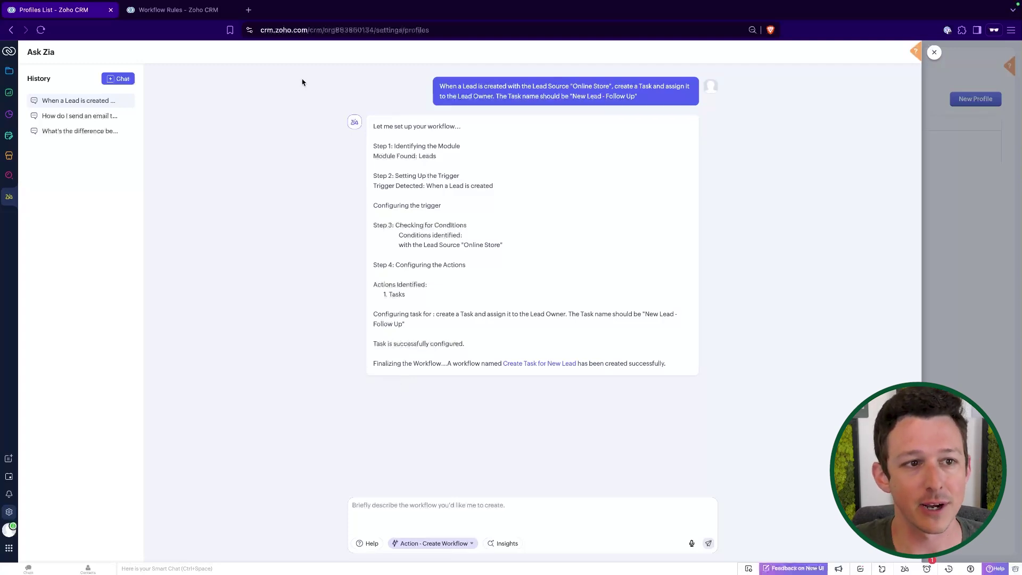
pyautogui.click(121, 84)
pyautogui.click(410, 344)
pyautogui.click(411, 383)
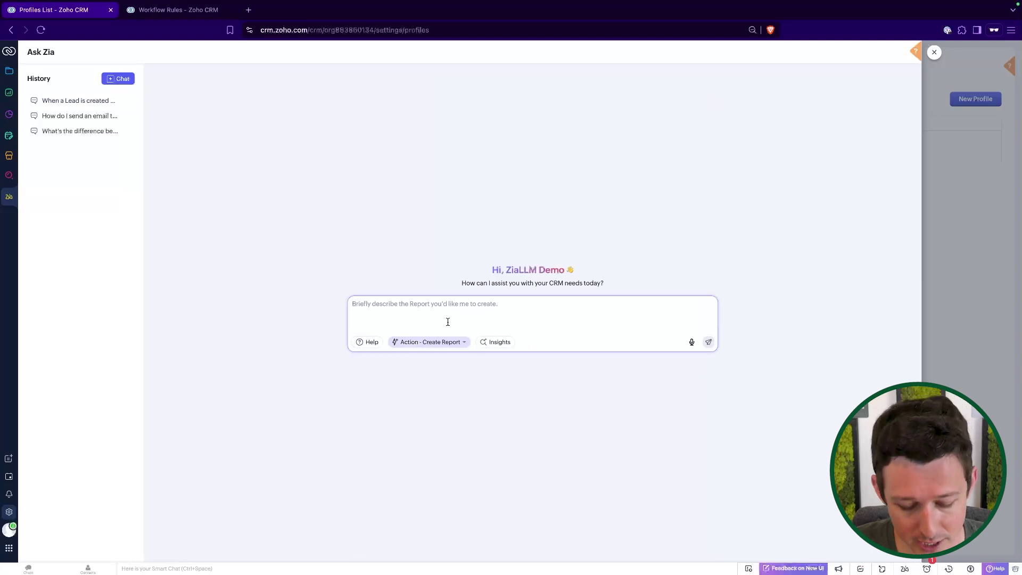
pyautogui.write('Create a Report in the')
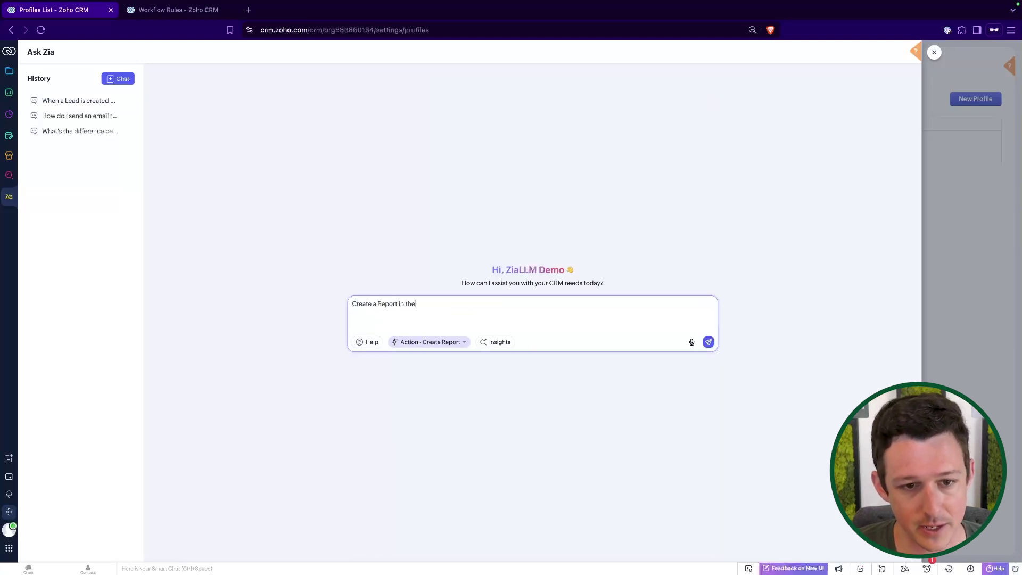
pyautogui.write(' Deals module that shows ')
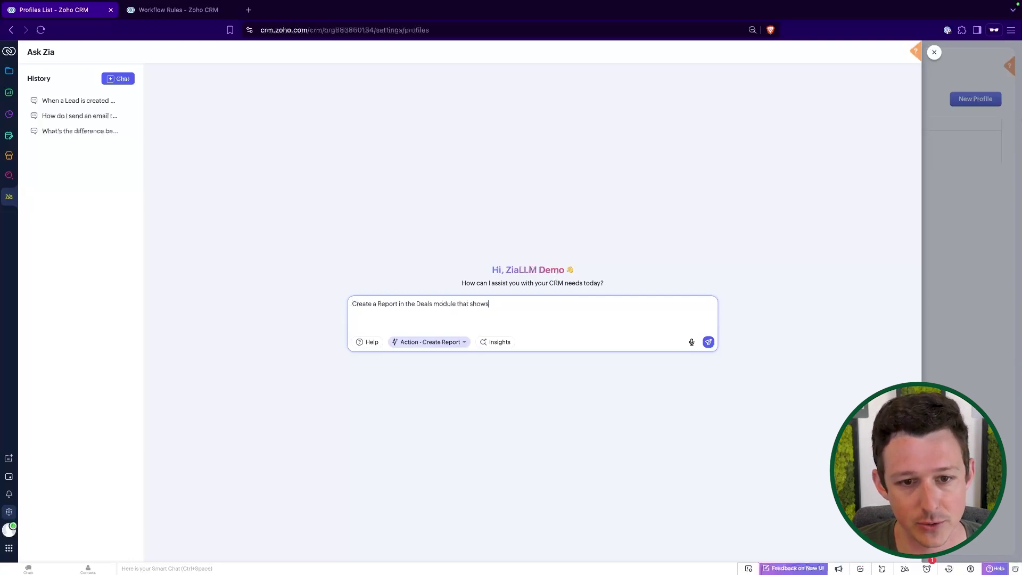
pyautogui.write('Deal')
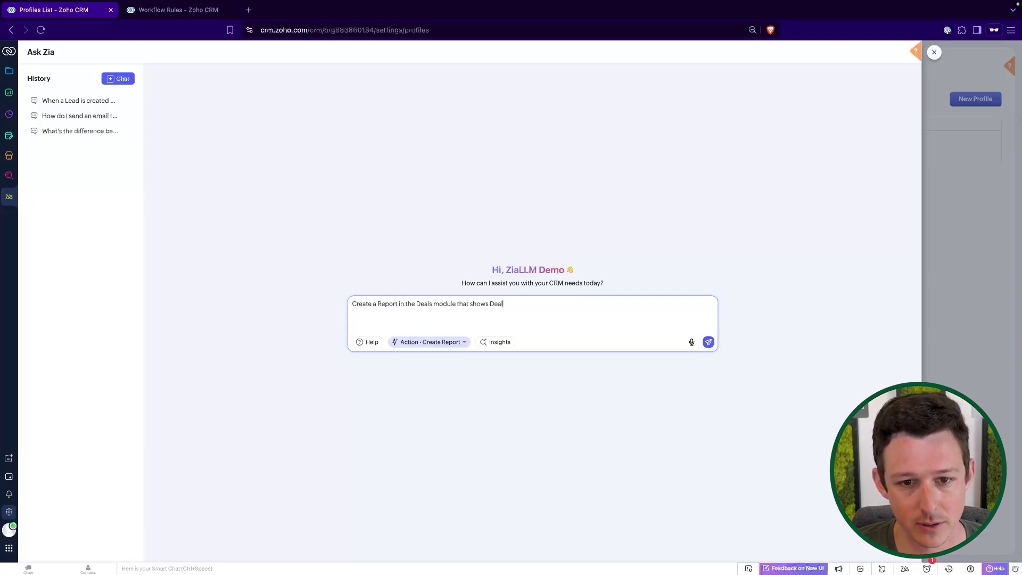
pyautogui.write(' Amounts by S')
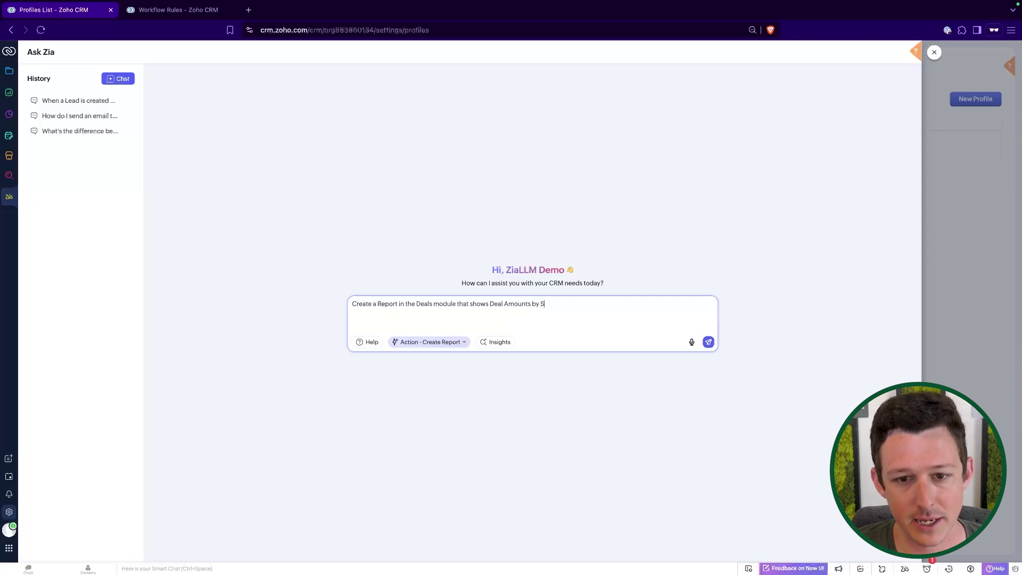
pyautogui.write('tage wi')
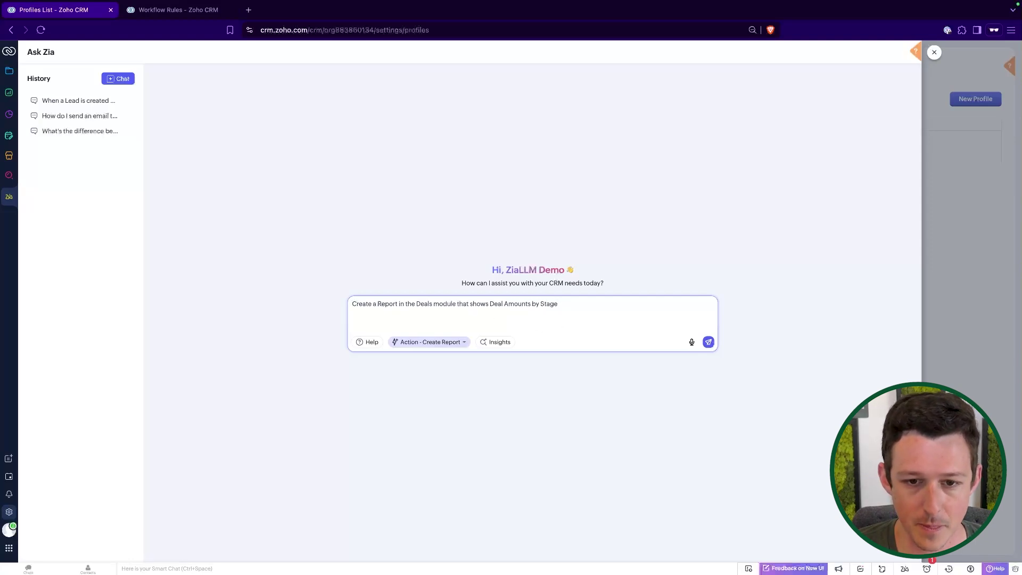
# Step: Send Zia the request for a Deals module report showing Deal Amounts by Stage
pyautogui.click(708, 342)
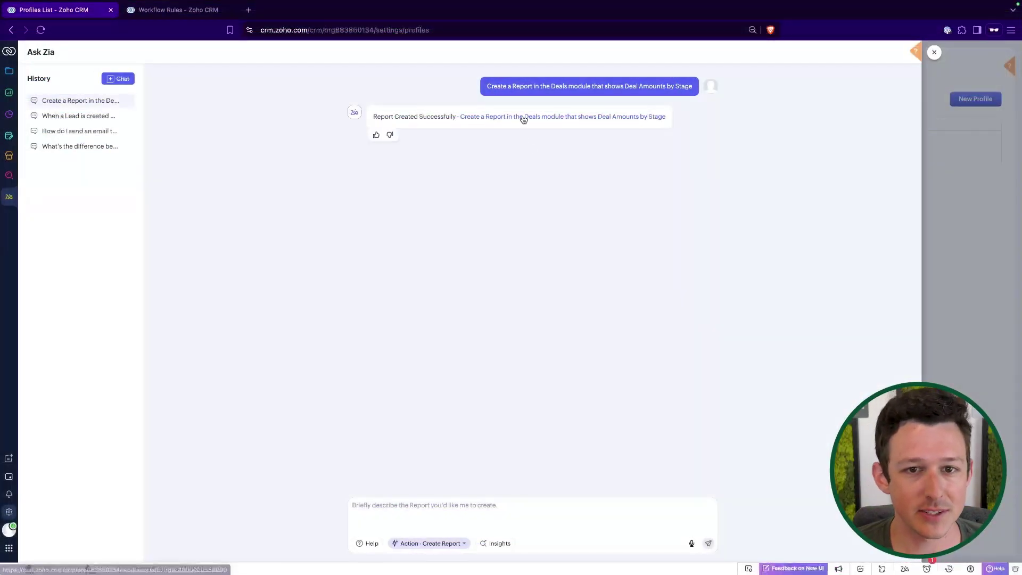
# Step: Open Zia's Deals report and check its ten deals totalling $700,000.00
pyautogui.click(513, 116)
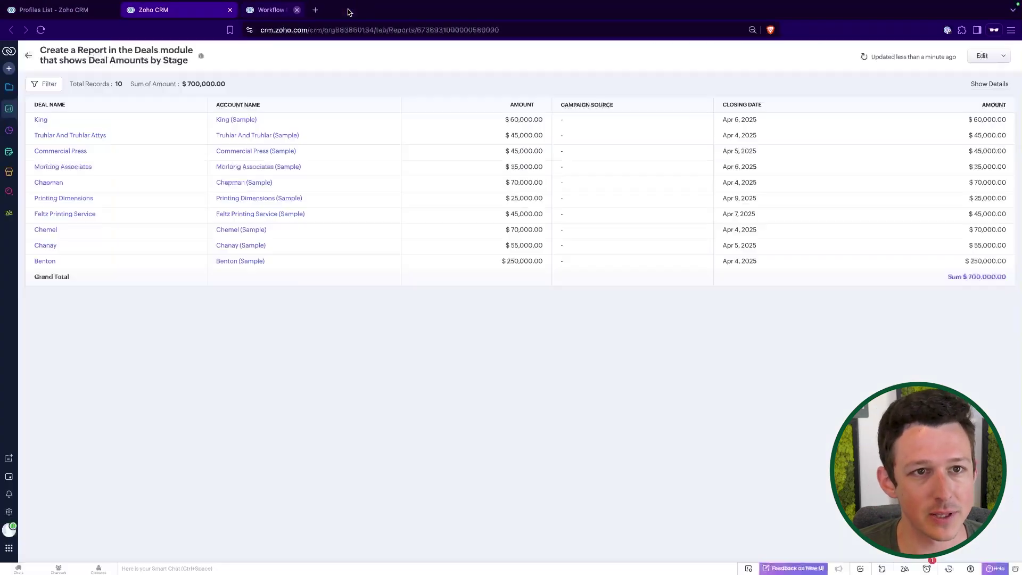
pyautogui.click(346, 10)
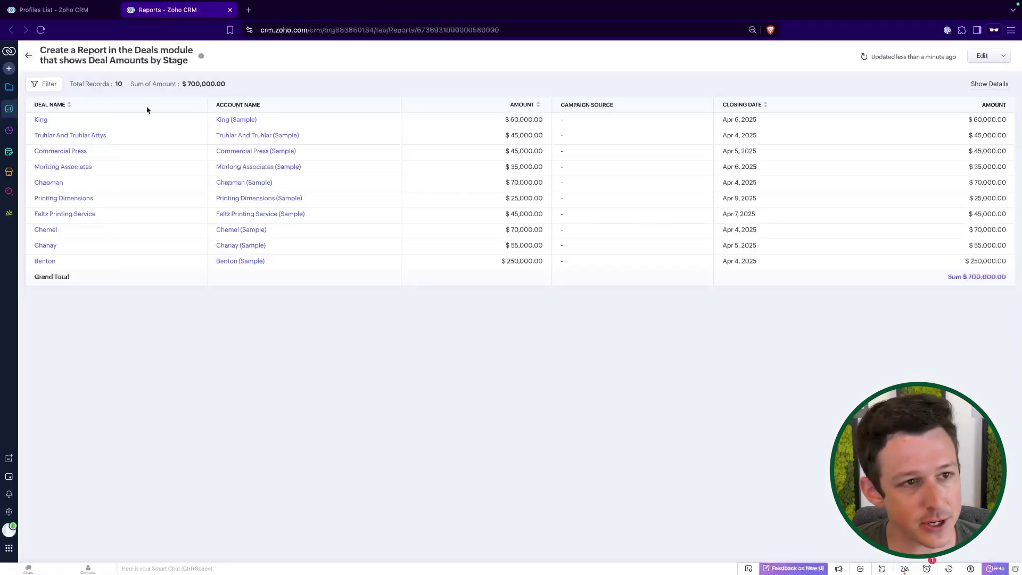
pyautogui.click(716, 123)
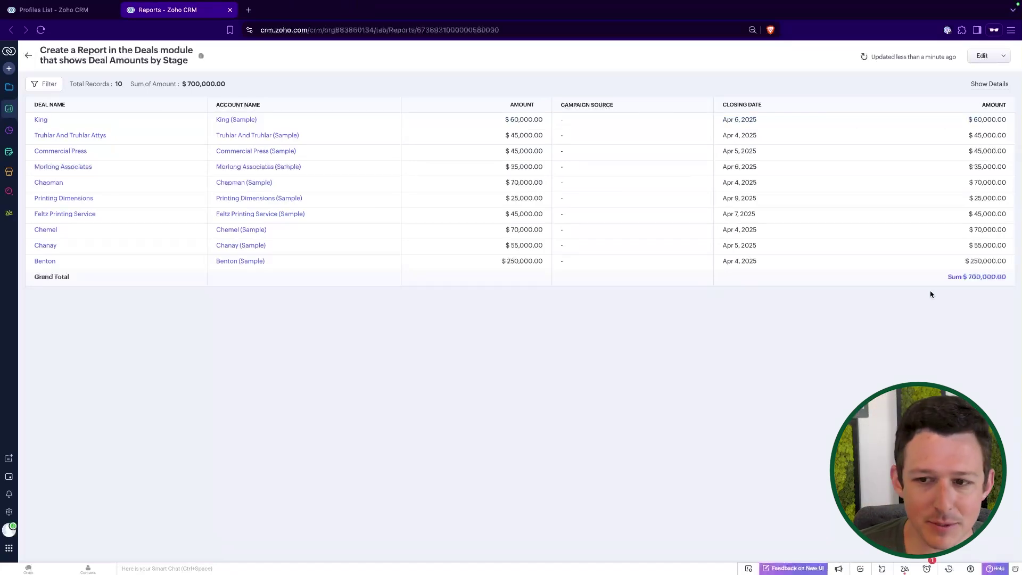
pyautogui.moveTo(930, 294); pyautogui.dragTo(997, 294)
pyautogui.click(968, 320)
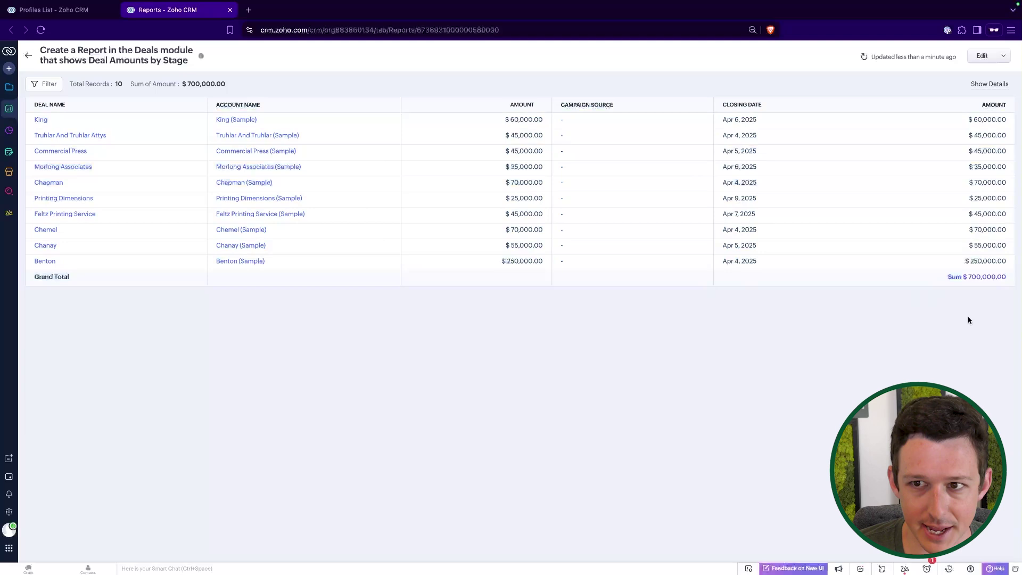
# Step: Edit the Deals report to add Stage as the row grouping, then save it
pyautogui.click(982, 56)
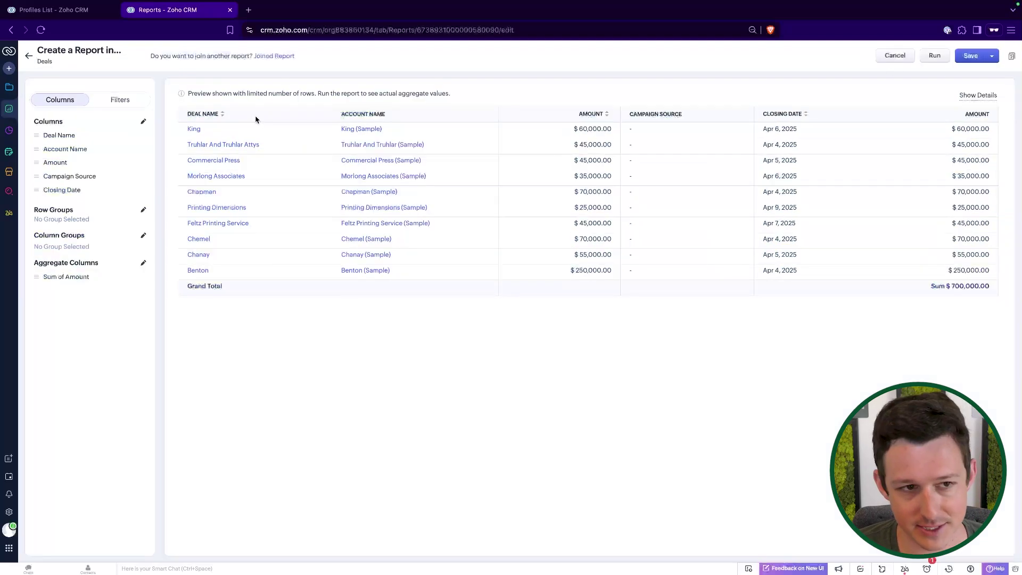
pyautogui.click(143, 210)
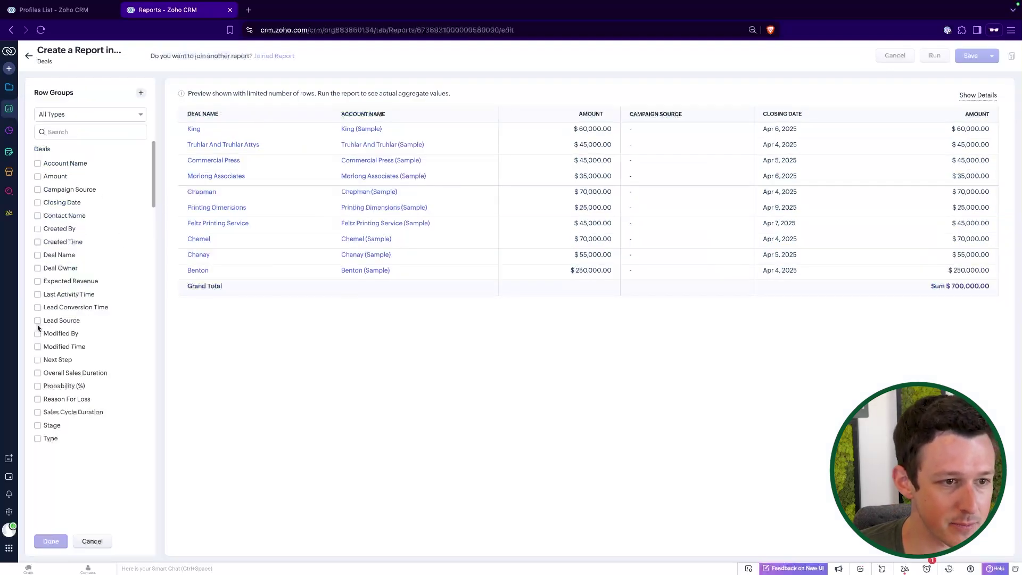
pyautogui.click(37, 425)
pyautogui.click(51, 541)
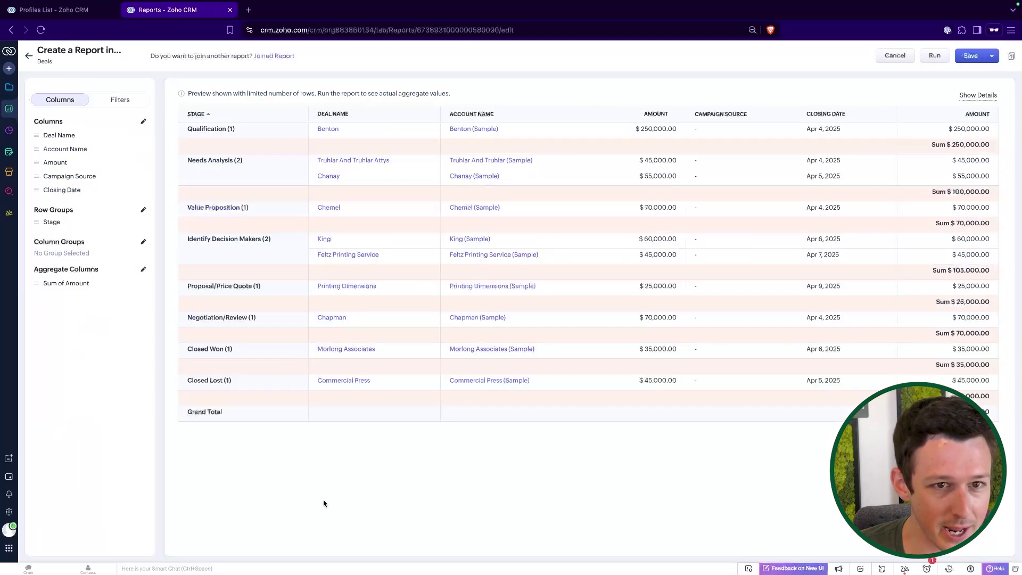
pyautogui.click(970, 56)
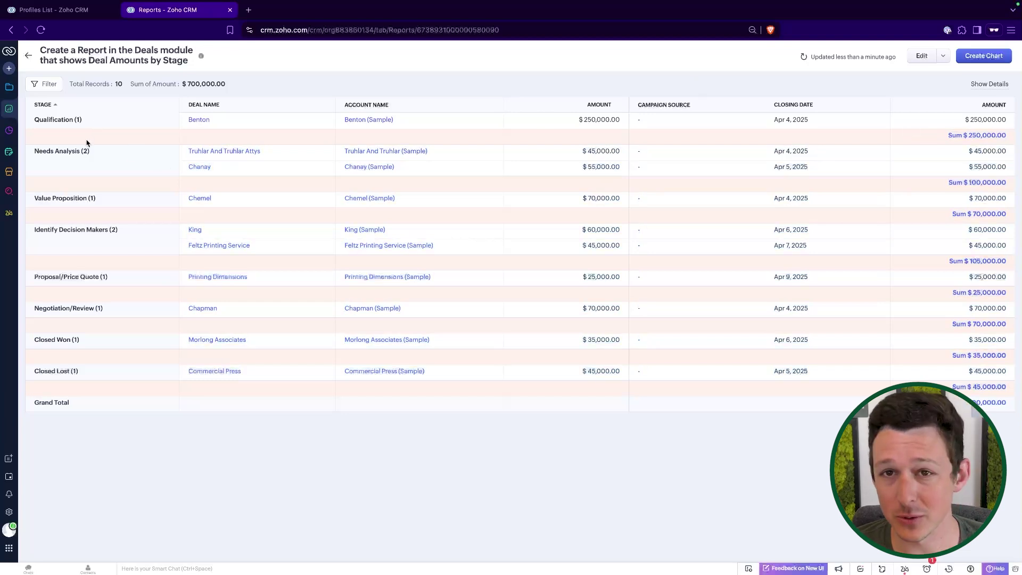
# Step: Return to Ask Zia and start a new Insights chat
pyautogui.click(61, 9)
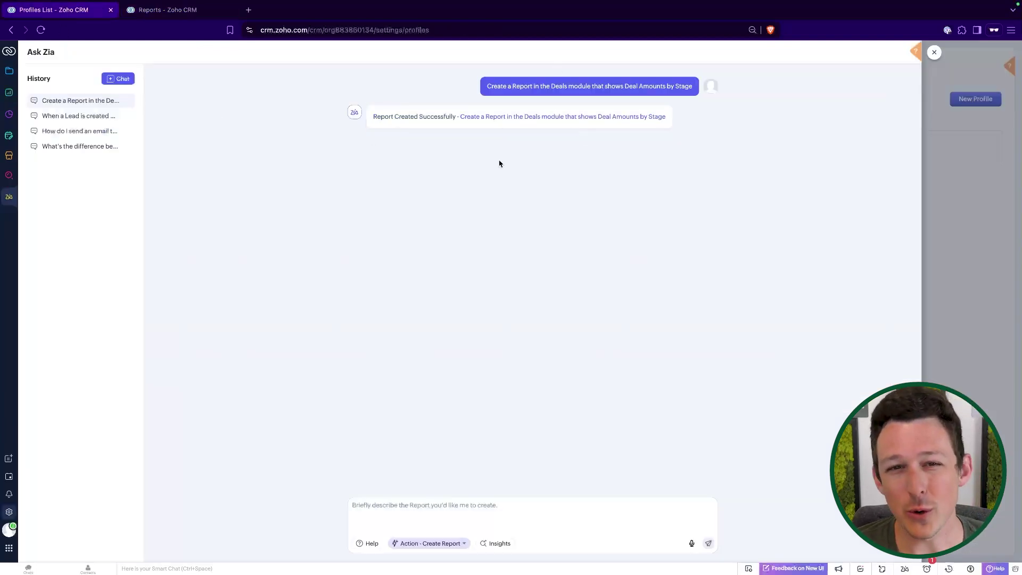
pyautogui.moveTo(486, 93); pyautogui.dragTo(704, 96)
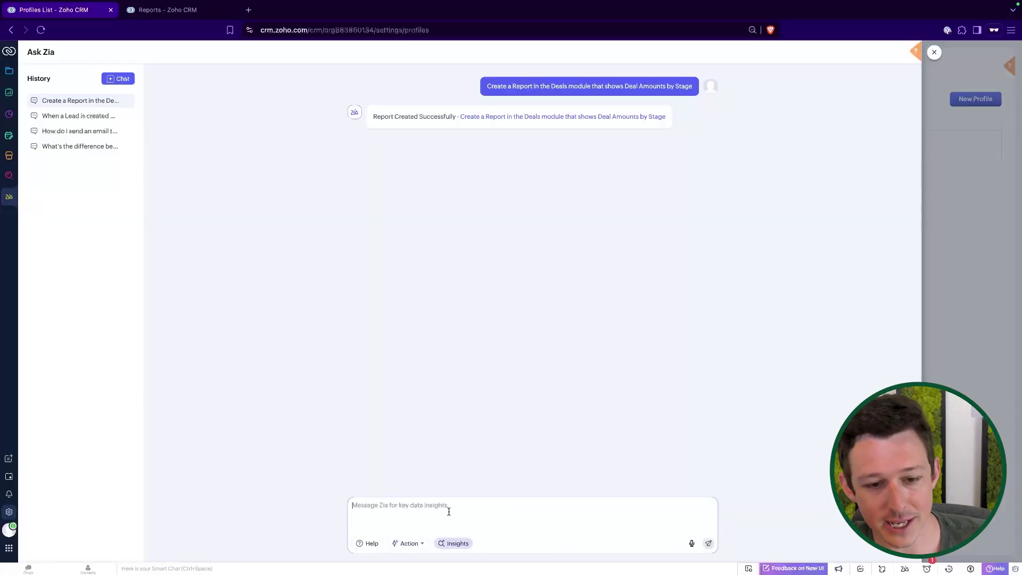
pyautogui.click(121, 84)
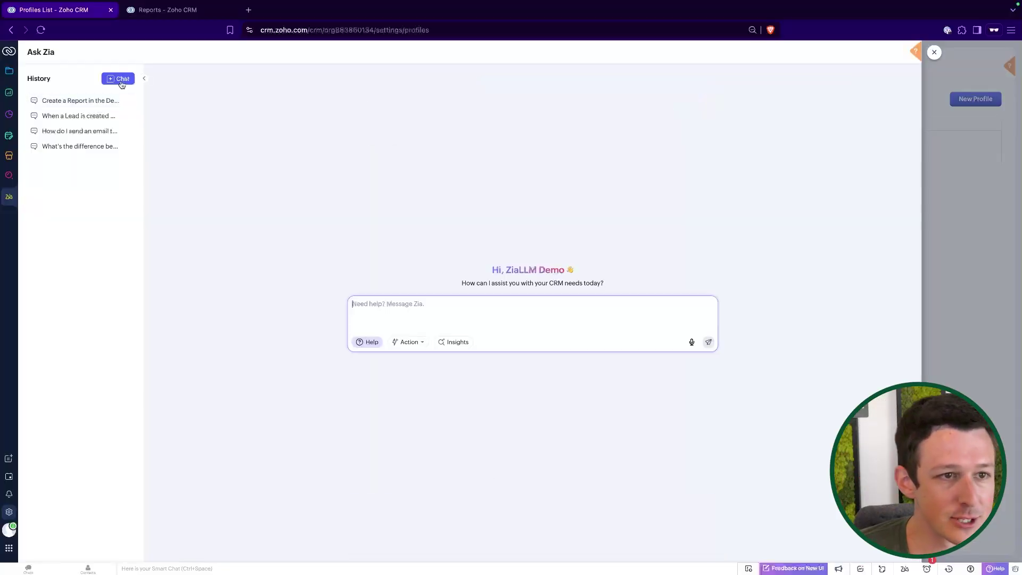
pyautogui.click(456, 344)
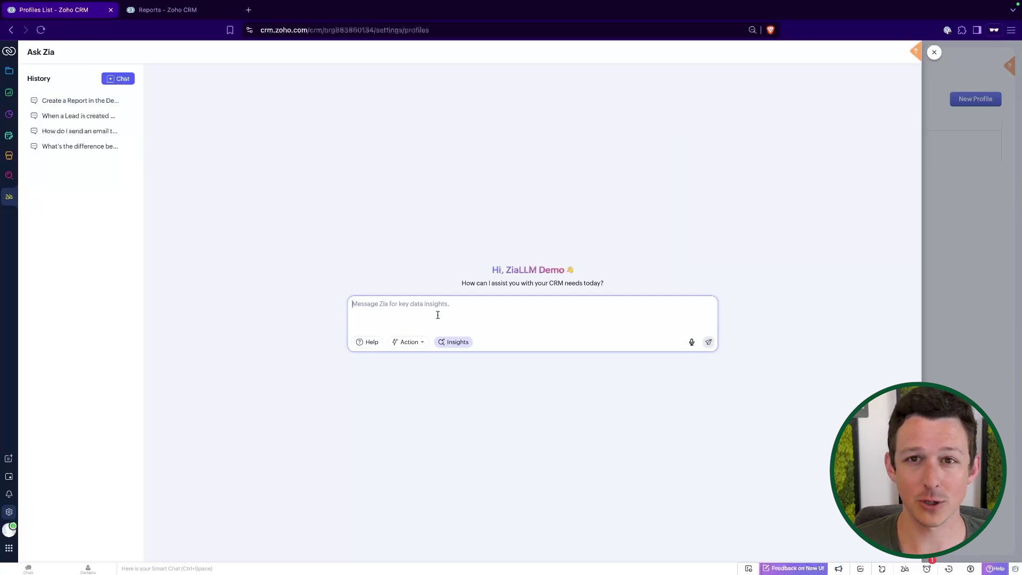
# Step: Ask Zia 'List of Deals in Closed Lost', returning Commercial Press at $45,000.00
pyautogui.write('Deals in Closed Lost')
pyautogui.click(353, 304)
pyautogui.write('List of')
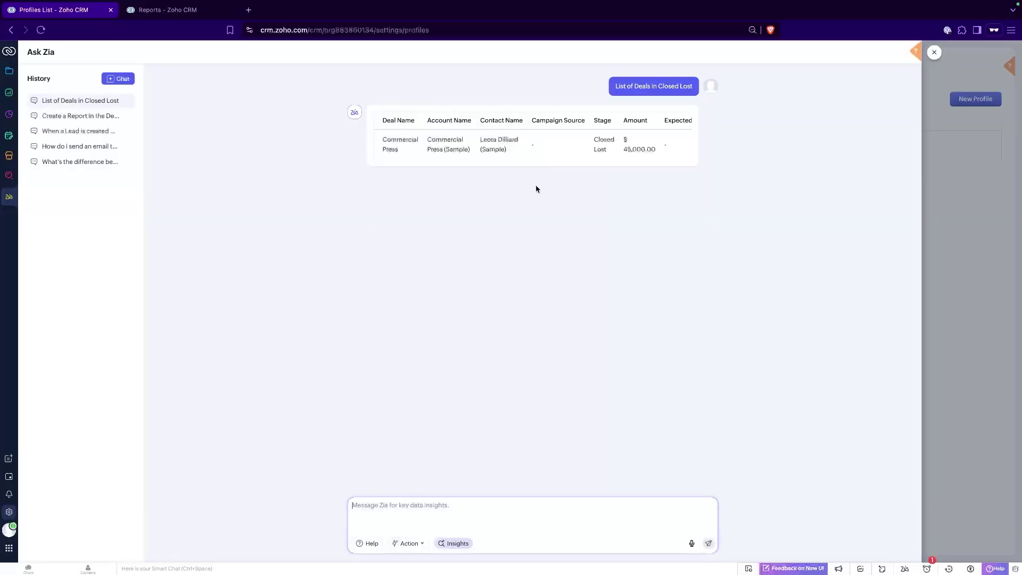
pyautogui.hscroll(5, 538, 147)
pyautogui.hscroll(-5, 538, 146)
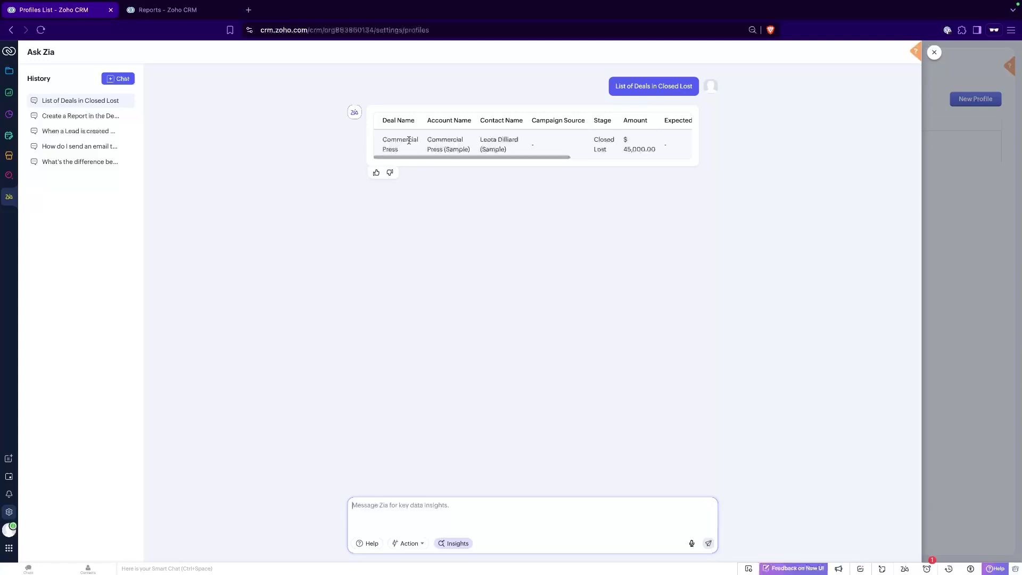
# Step: Ask Zia 'What Deals are supposed to close this month?' and get ten deal names
pyautogui.click(397, 507)
pyautogui.write('What Deals are supposed')
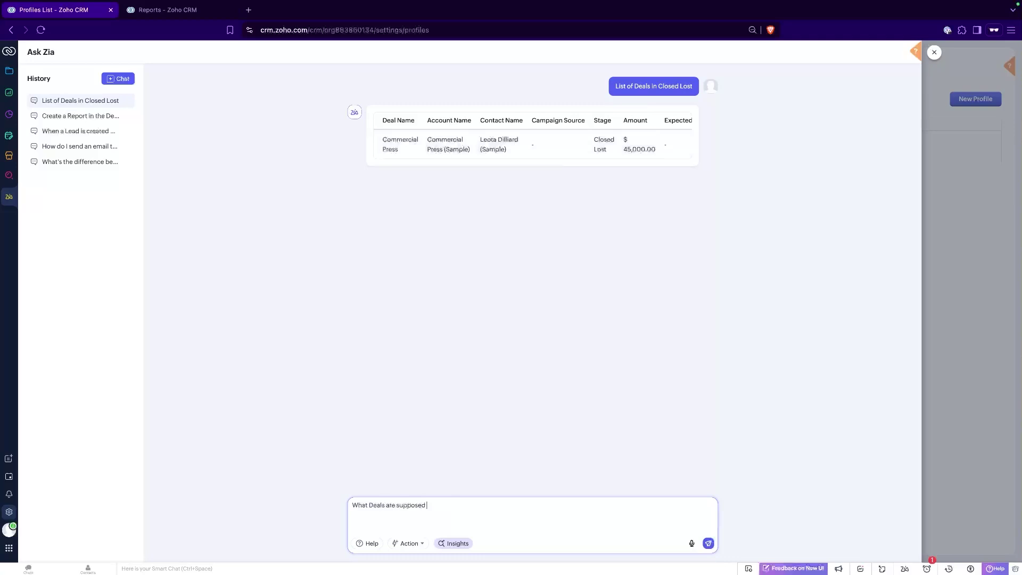
pyautogui.write('?')
pyautogui.press('Return')
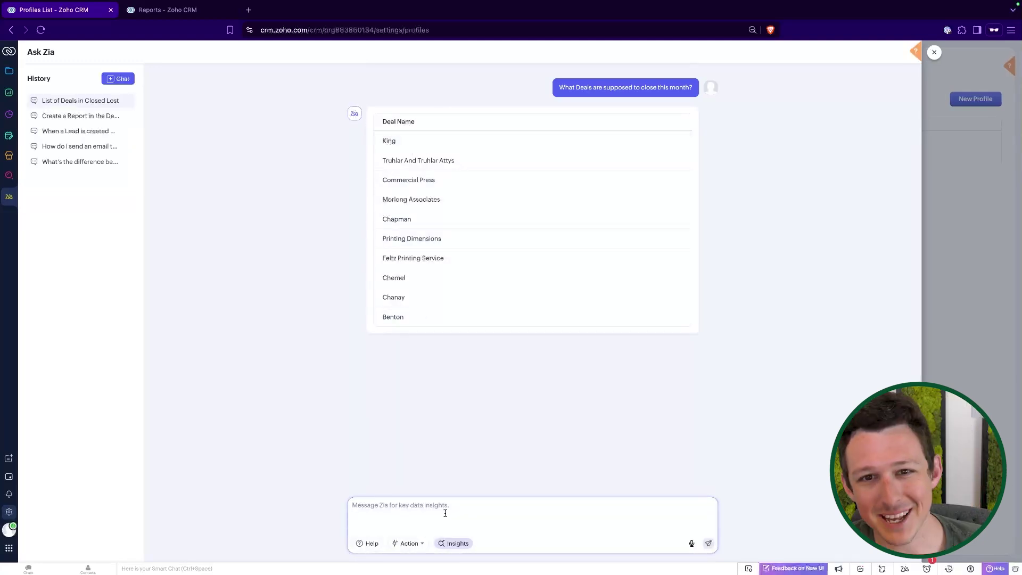
pyautogui.moveTo(559, 88); pyautogui.dragTo(692, 88)
# Step: Resend the question, appending 'Please show the stage and closing date along with the name'
pyautogui.hotkey('ctrl', 'c')
pyautogui.click(412, 517)
pyautogui.hotkey('ctrl', 'v')
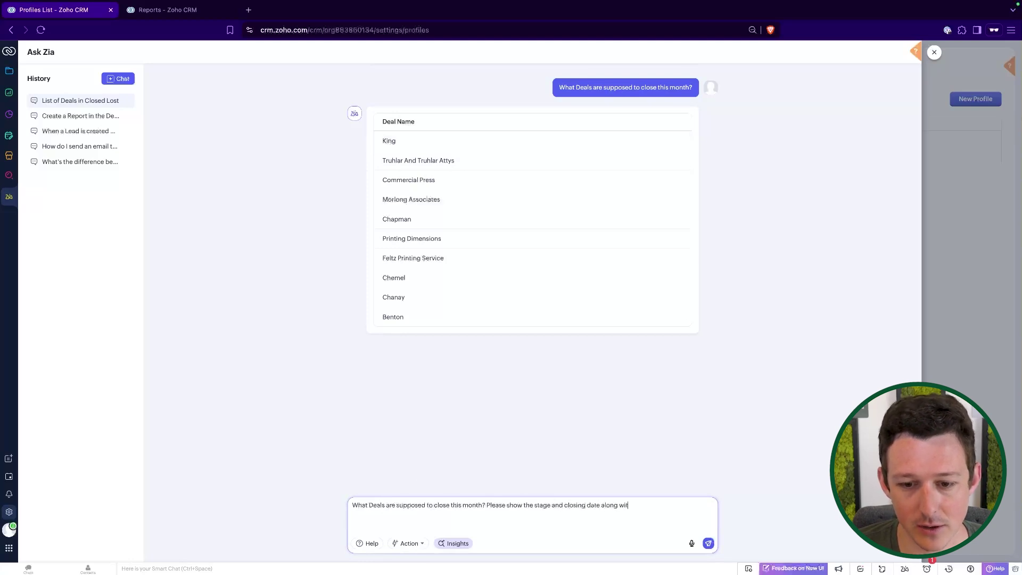
pyautogui.press('Return')
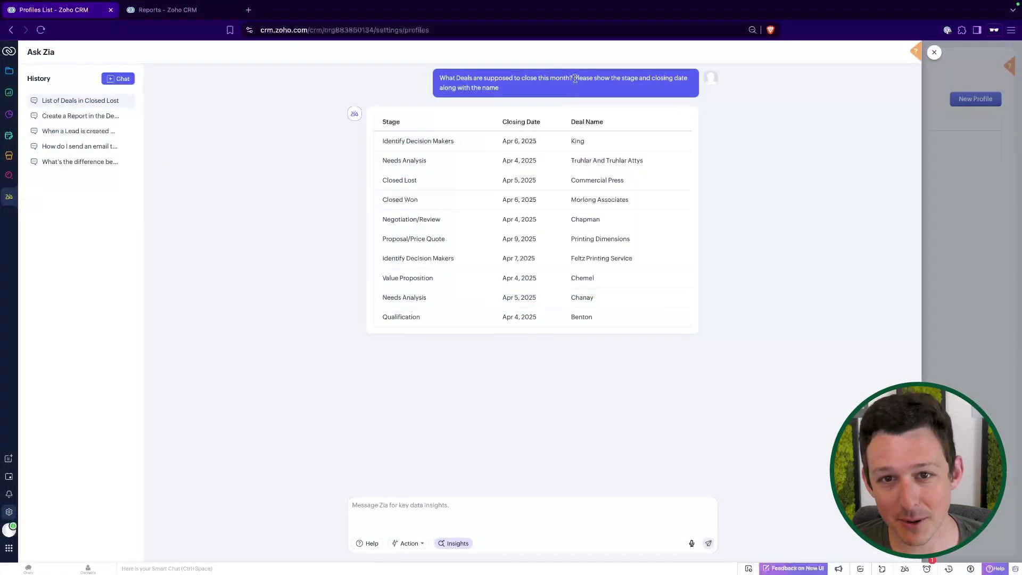
pyautogui.moveTo(574, 79); pyautogui.dragTo(634, 91)
pyautogui.click(625, 81)
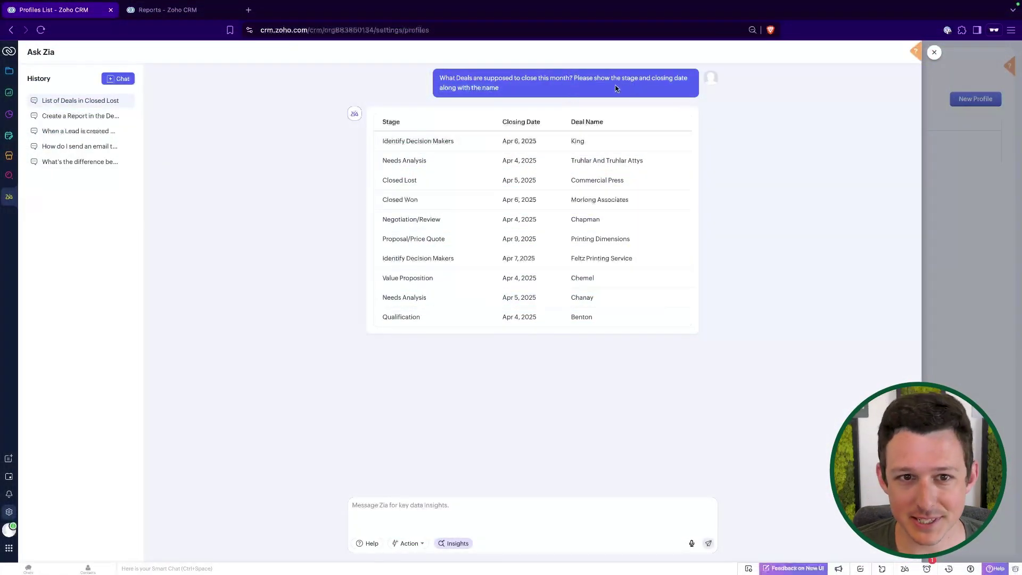
# Step: Review Zia's reply with stages and closing dates, then start a fresh chat
pyautogui.scroll(1, 505, 162)
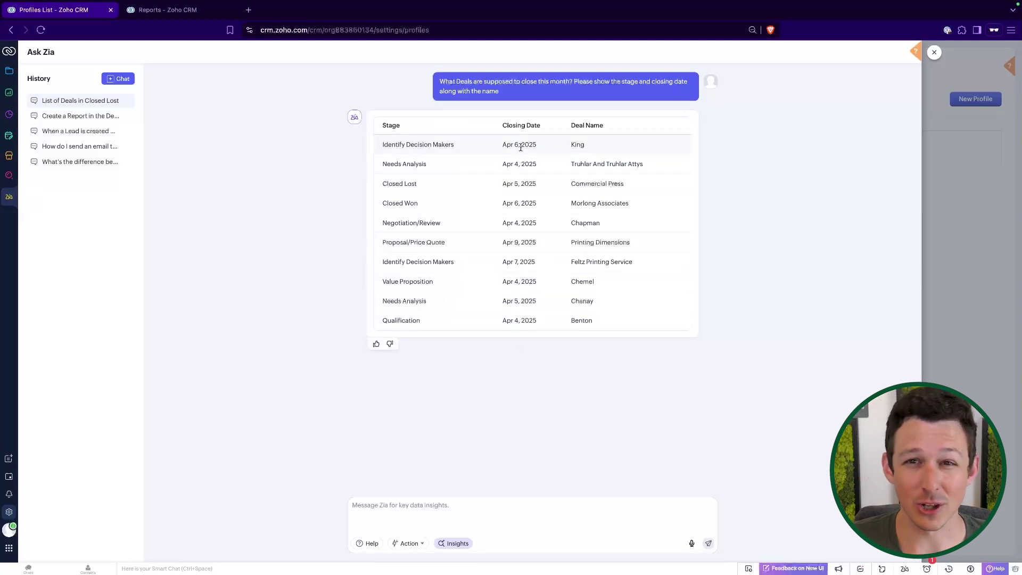
pyautogui.scroll(5, 501, 406)
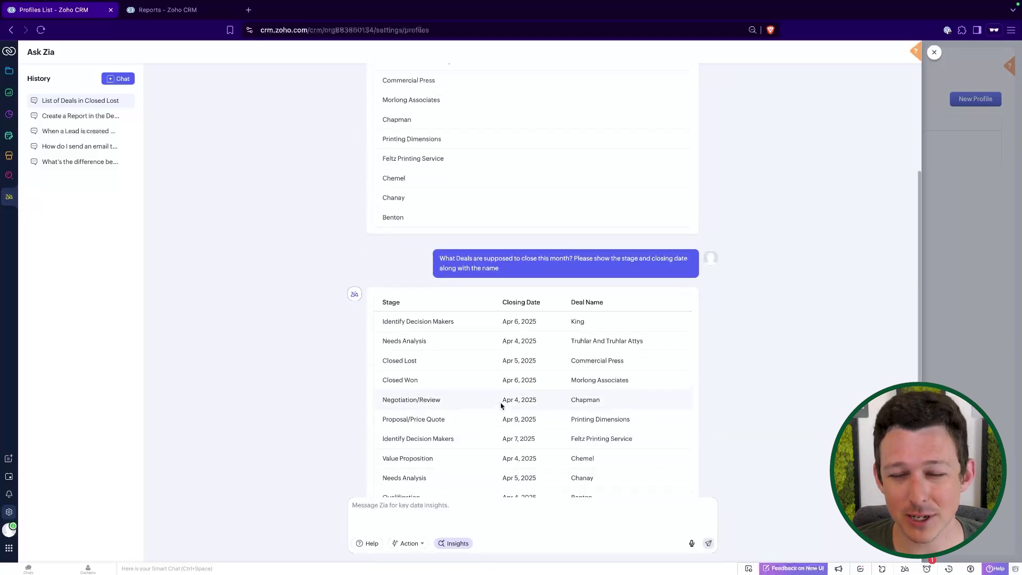
pyautogui.scroll(1, 501, 406)
pyautogui.moveTo(573, 314); pyautogui.dragTo(600, 324)
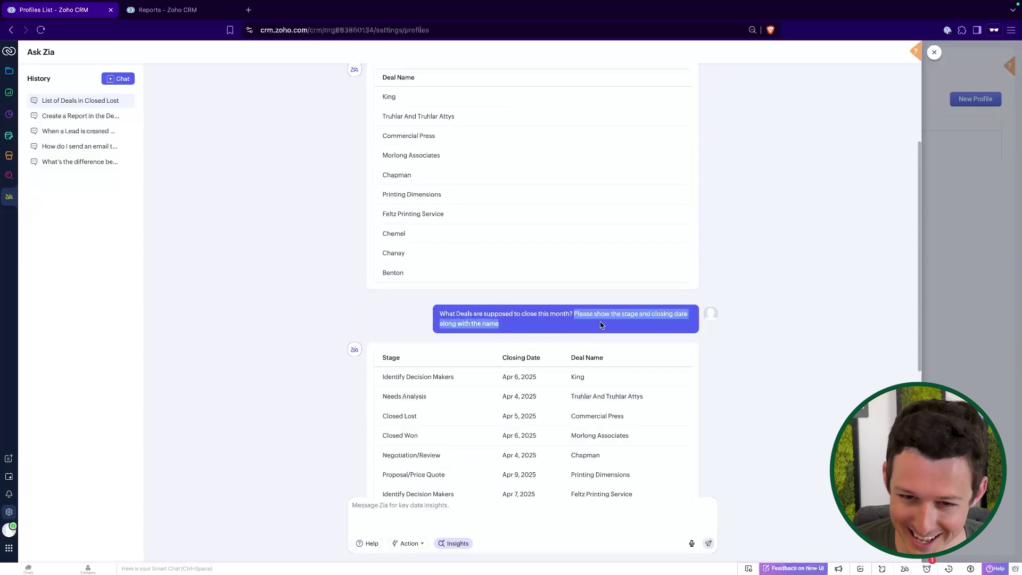
pyautogui.click(635, 325)
pyautogui.scroll(3, 624, 318)
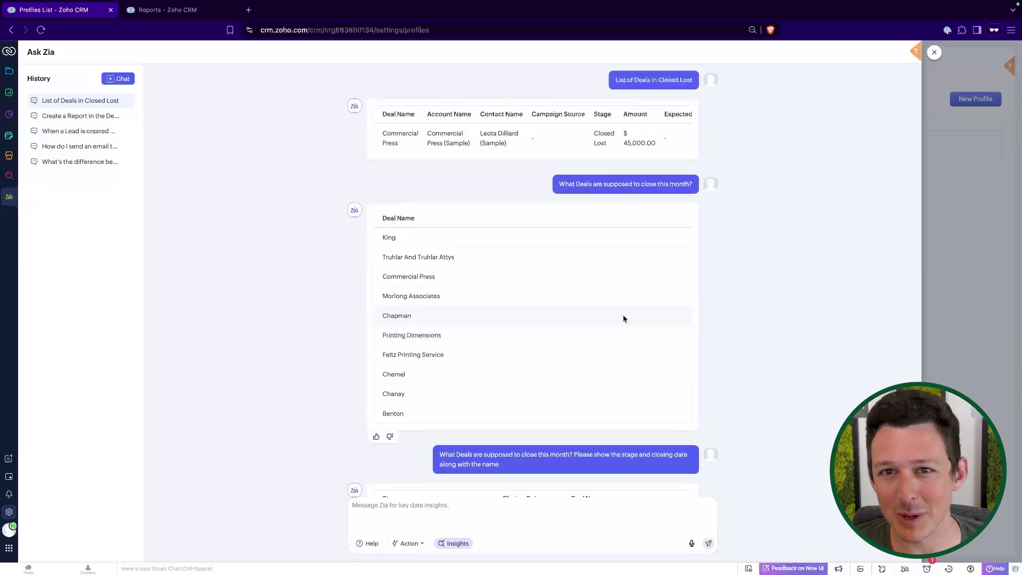
pyautogui.scroll(-5, 624, 318)
pyautogui.scroll(3, 432, 212)
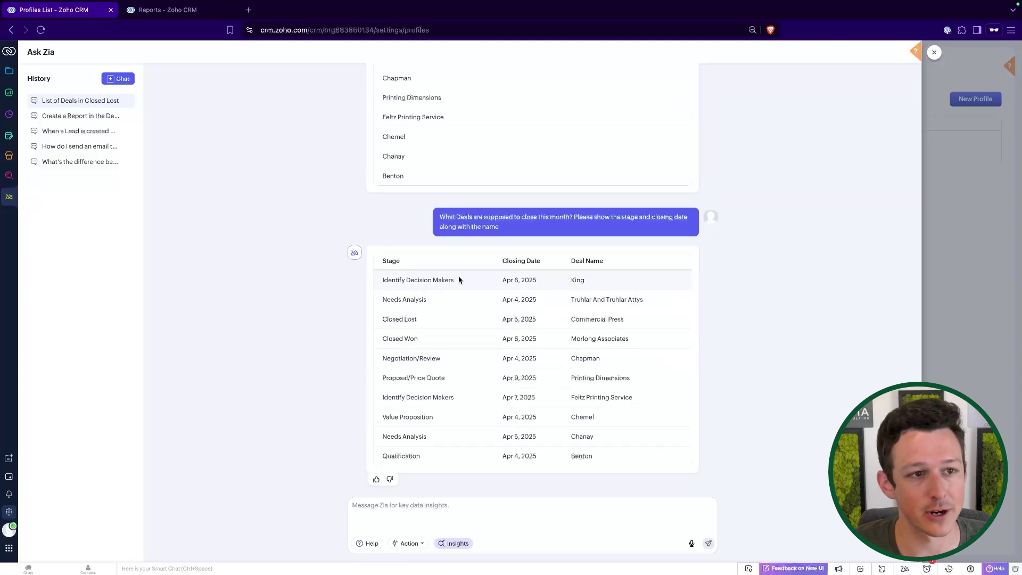
pyautogui.click(121, 81)
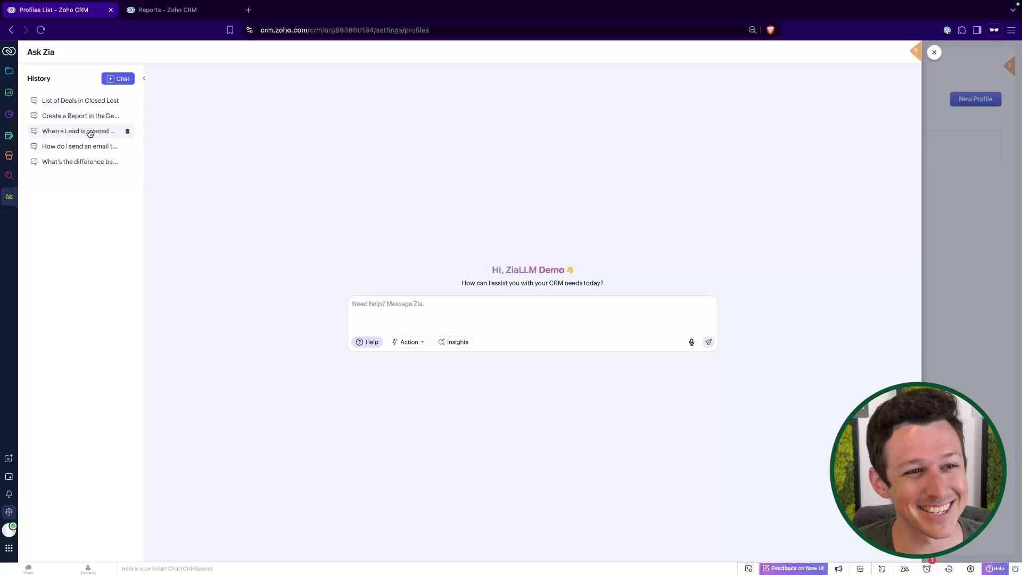
# Step: Reopen the 'When a Lead is created...' chat, review the Create Task for New Lead rule, return to Zia
pyautogui.click(89, 133)
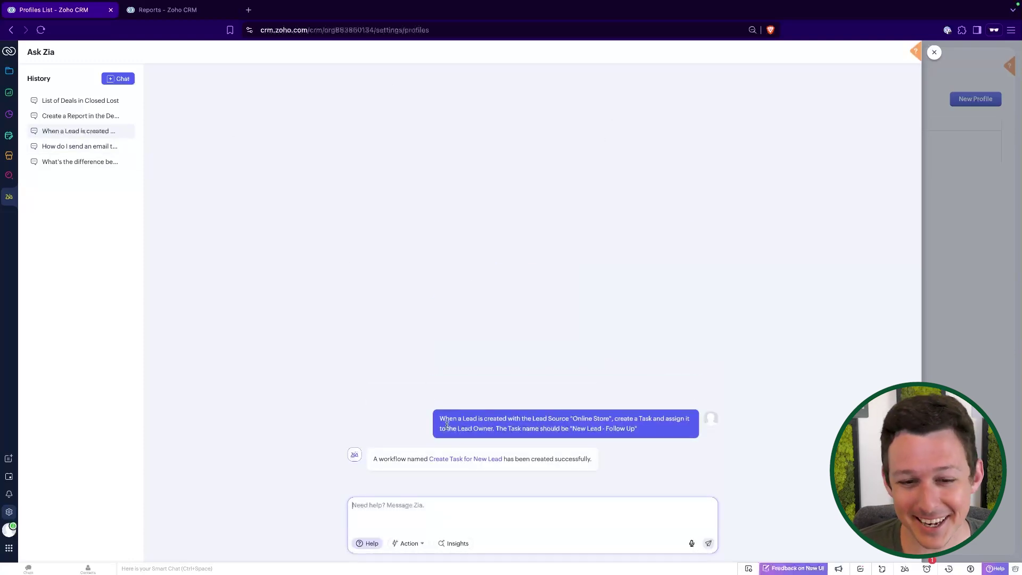
pyautogui.moveTo(443, 423); pyautogui.dragTo(659, 430)
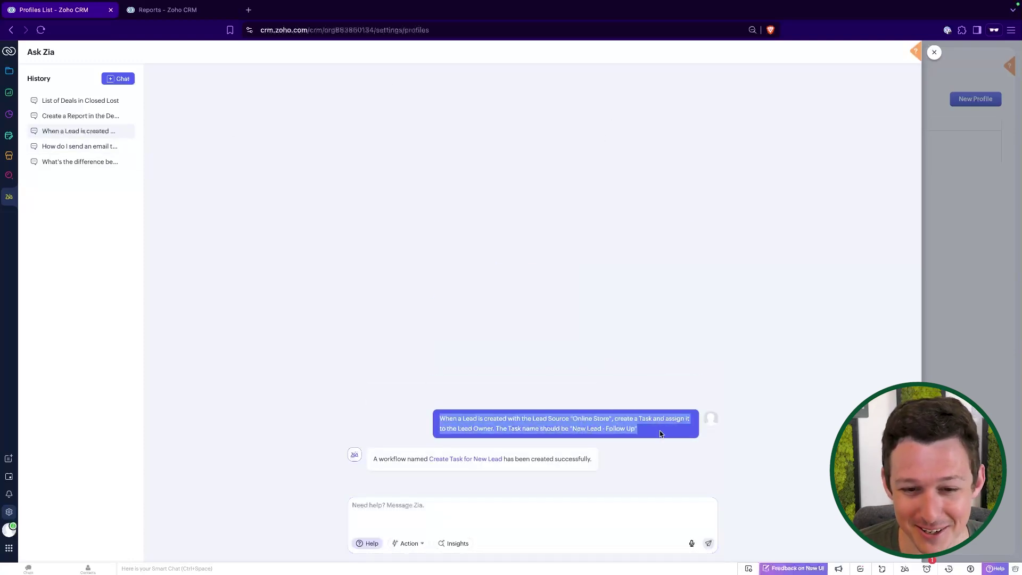
pyautogui.click(466, 430)
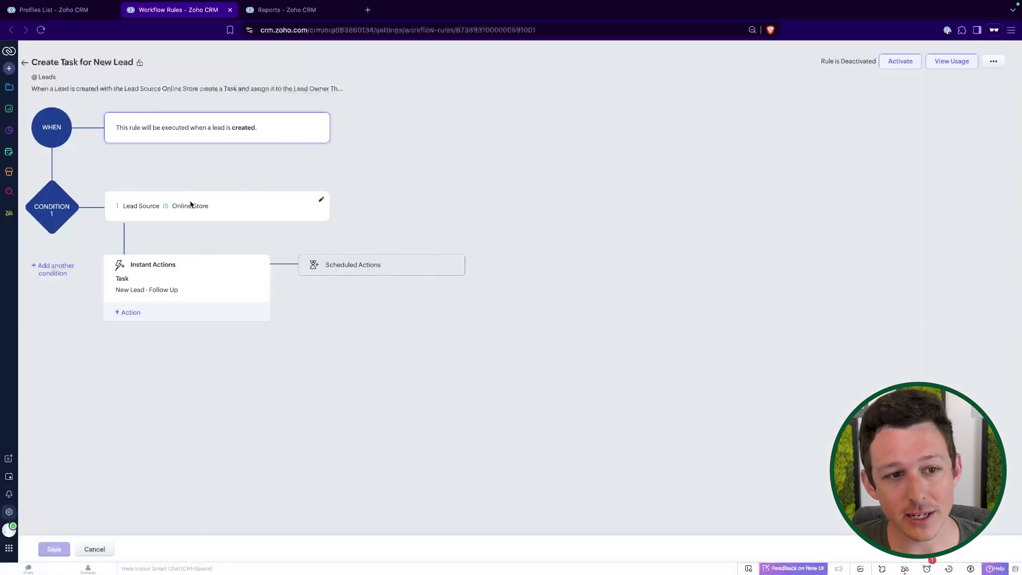
pyautogui.click(79, 12)
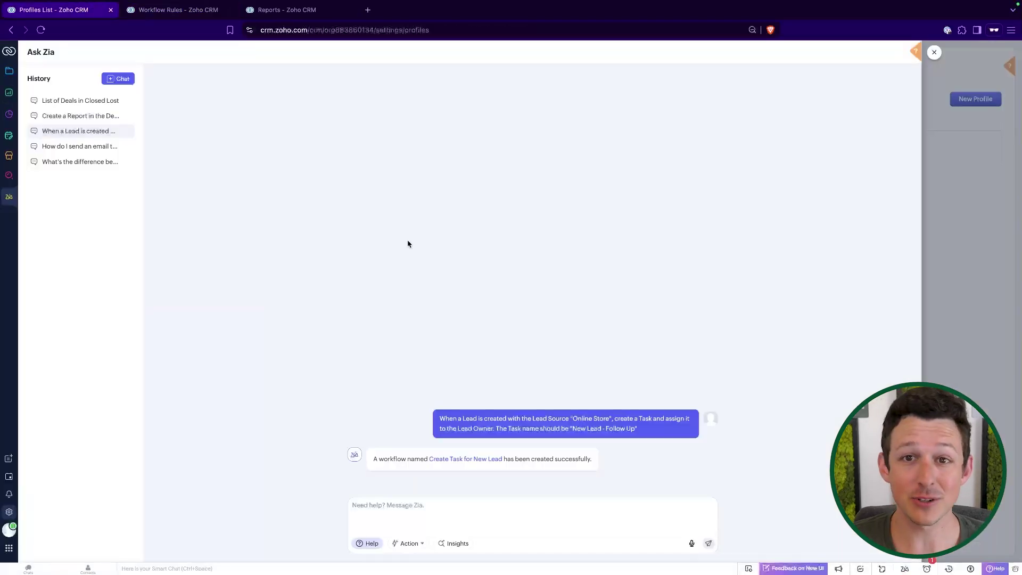